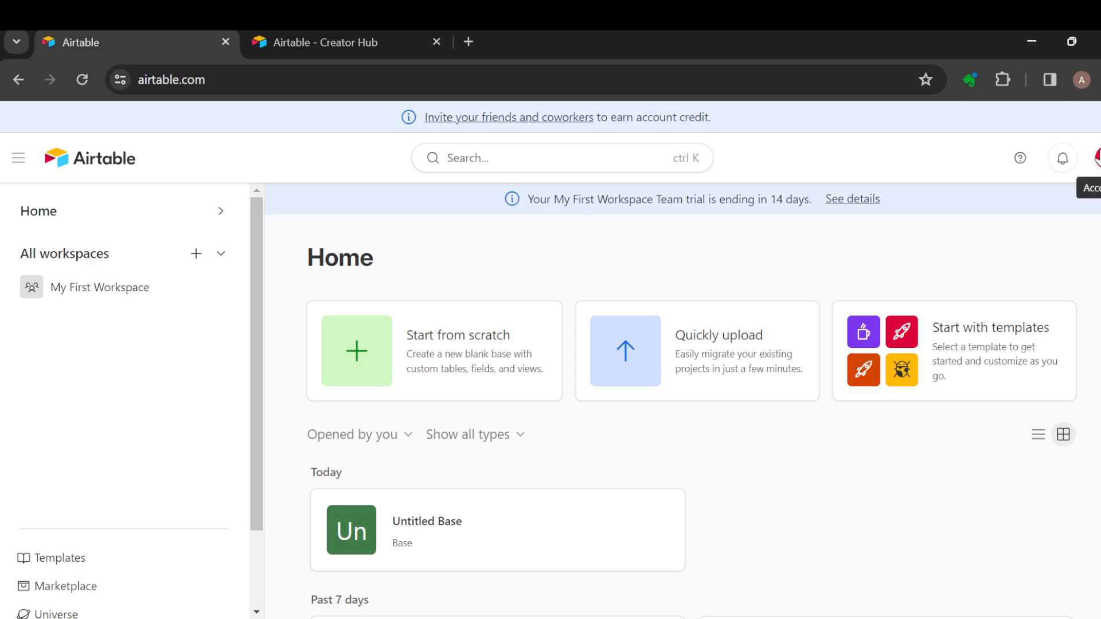
- View the Airtable account overview page and return to the Airtable home page
{"action": "left_click", "coordinate": [1096, 156]}
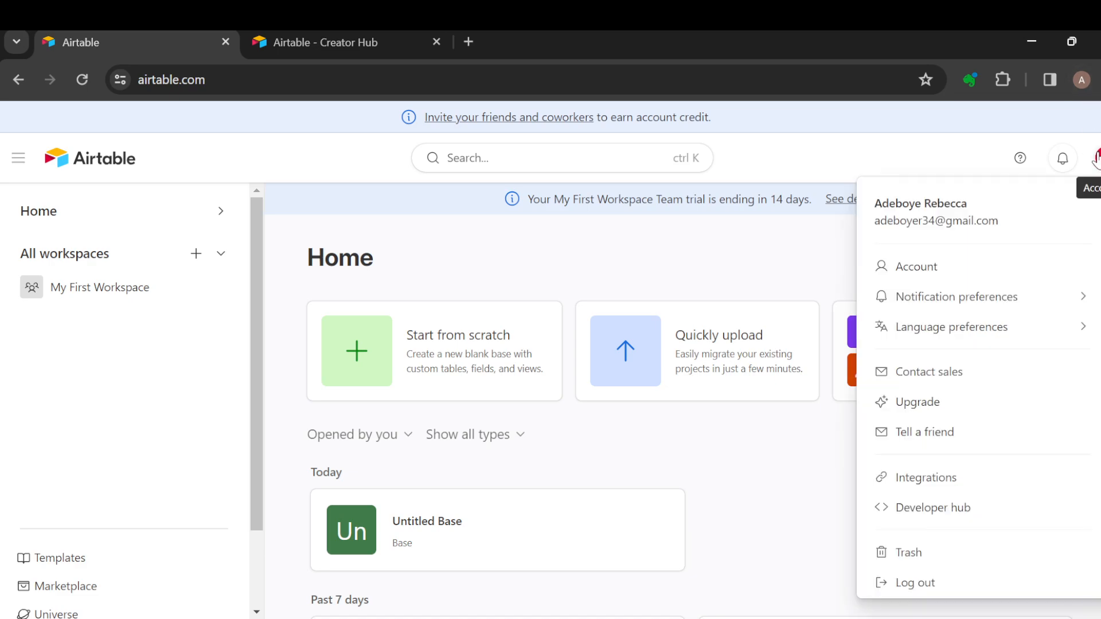
{"action": "left_click", "coordinate": [945, 269]}
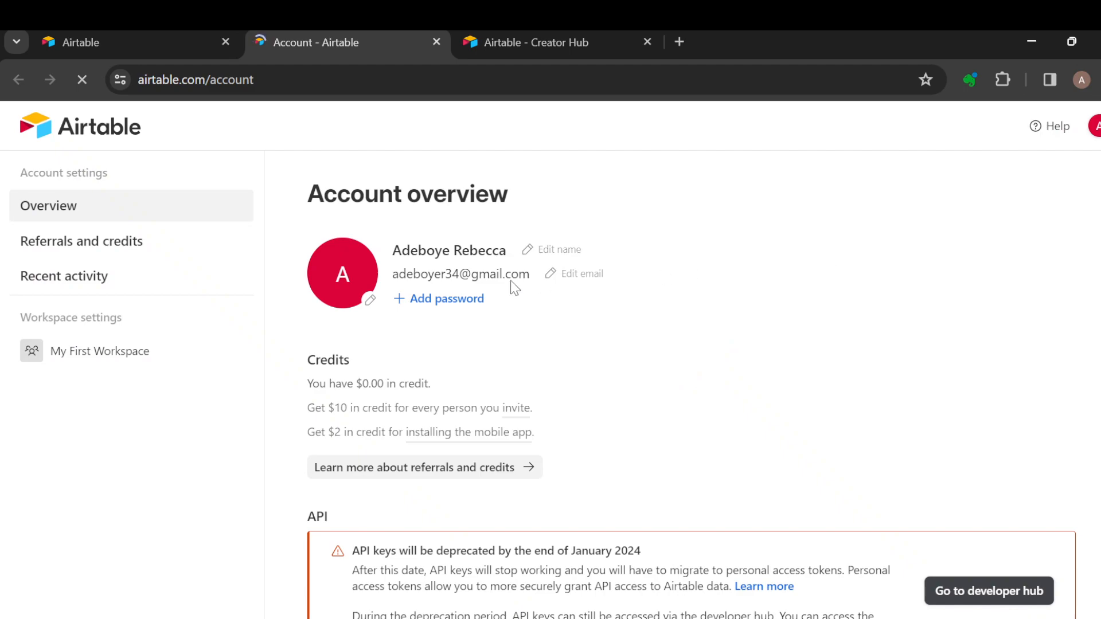
{"action": "left_click", "coordinate": [1096, 130]}
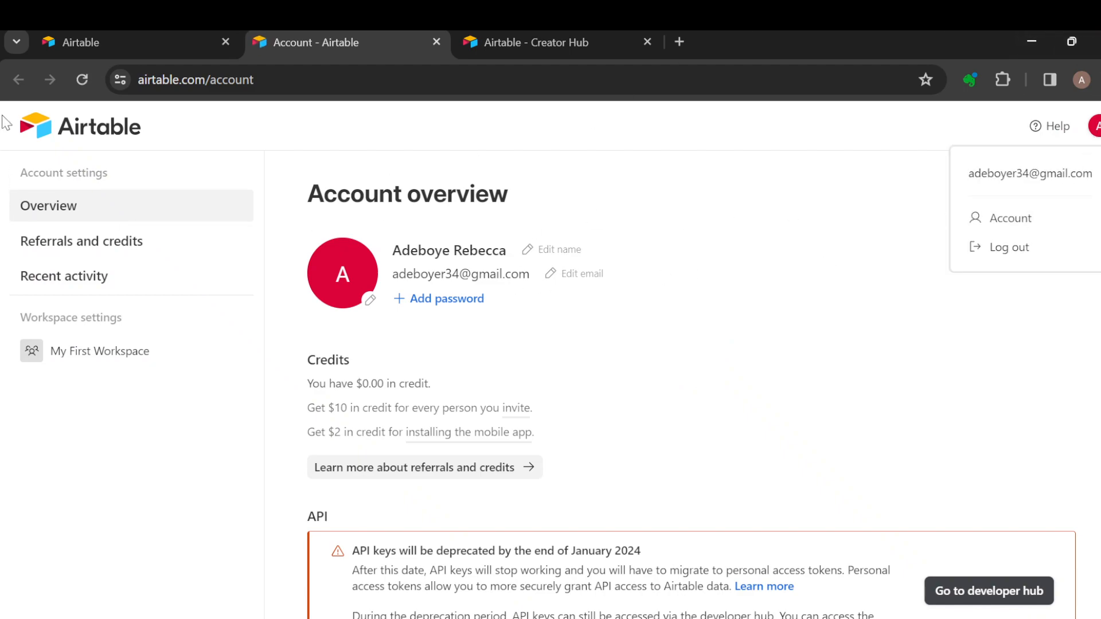
{"action": "left_click", "coordinate": [42, 110]}
{"action": "left_click", "coordinate": [45, 142]}
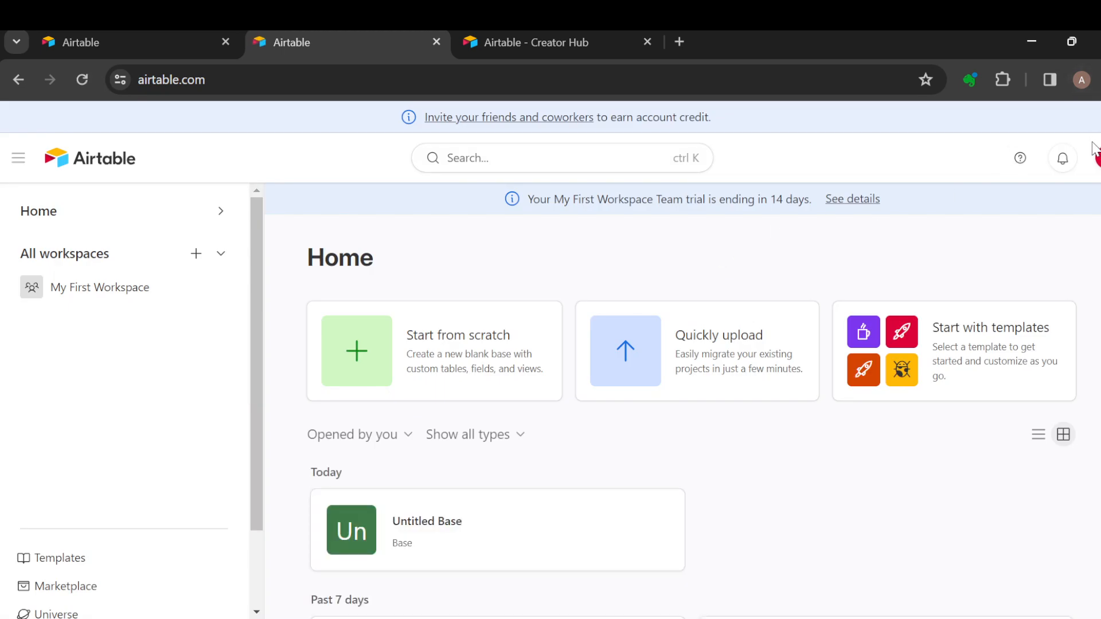
- Browse the services available for connecting a new account in Airtable's integrations, and close the integrations window
{"action": "left_click", "coordinate": [1097, 158]}
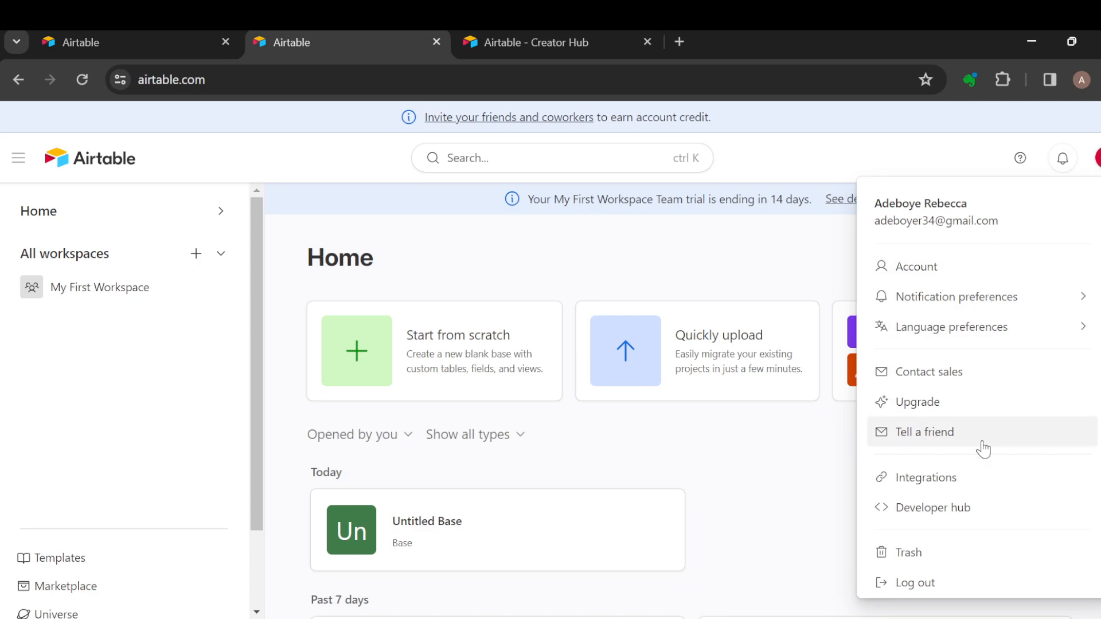
{"action": "left_click", "coordinate": [921, 476]}
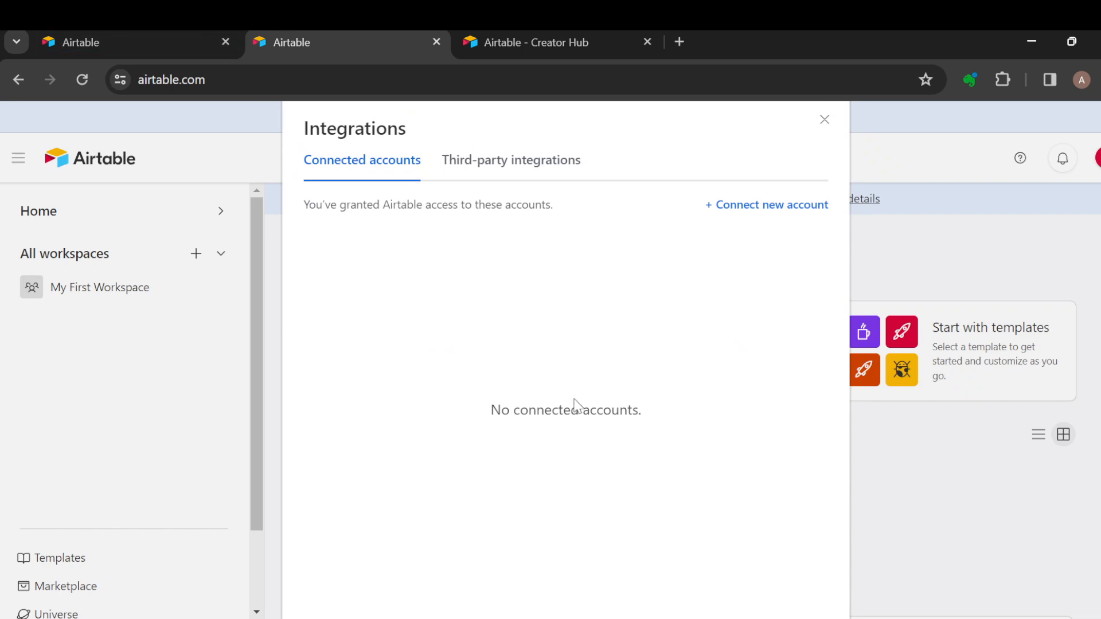
{"action": "left_click", "coordinate": [756, 207]}
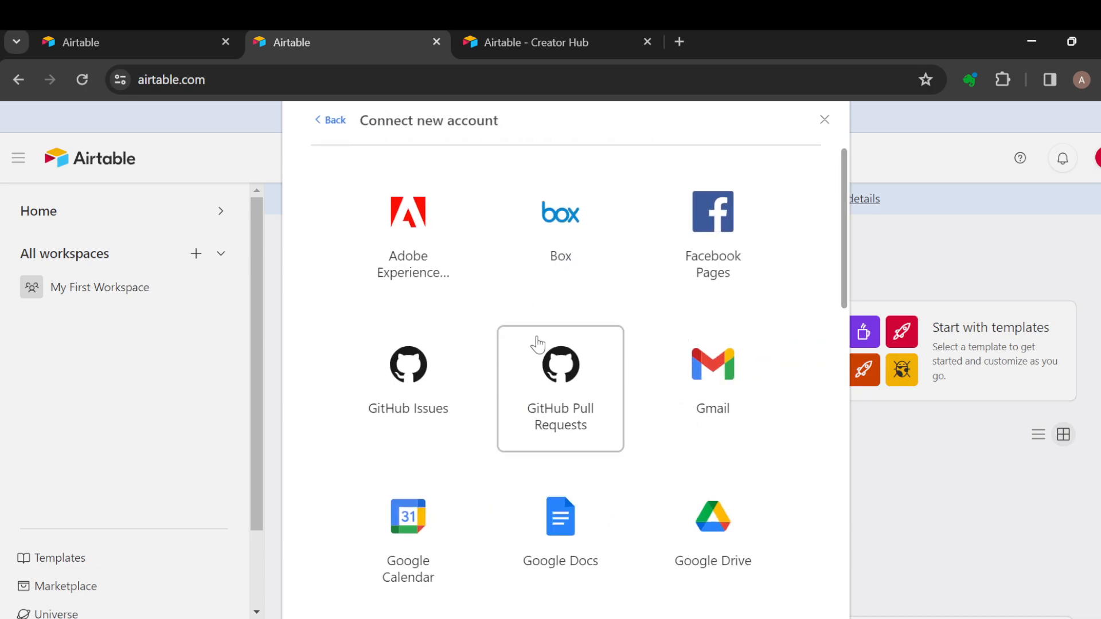
{"action": "scroll", "coordinate": [538, 344], "scroll_direction": "down", "scroll_amount": 3}
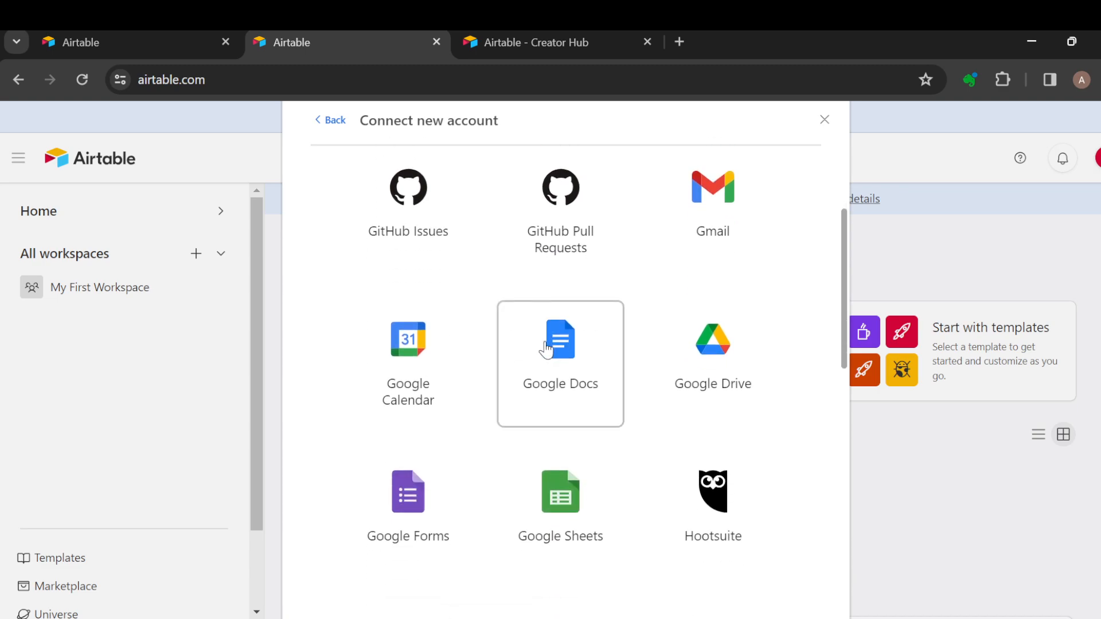
{"action": "scroll", "coordinate": [546, 347], "scroll_direction": "down", "scroll_amount": 5}
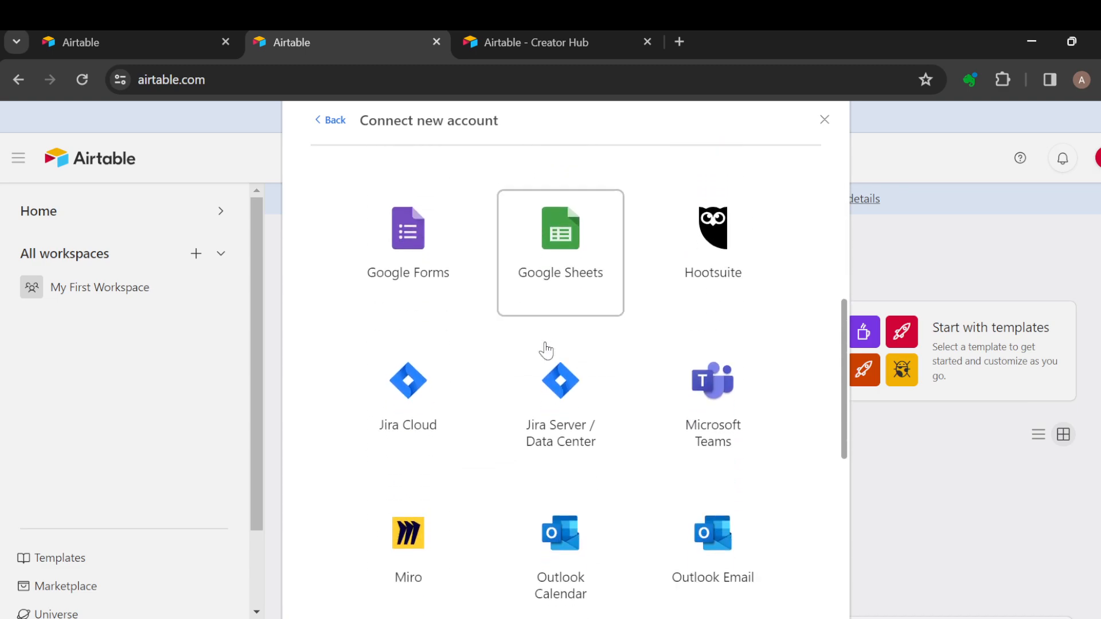
{"action": "scroll", "coordinate": [545, 349], "scroll_direction": "down", "scroll_amount": 2}
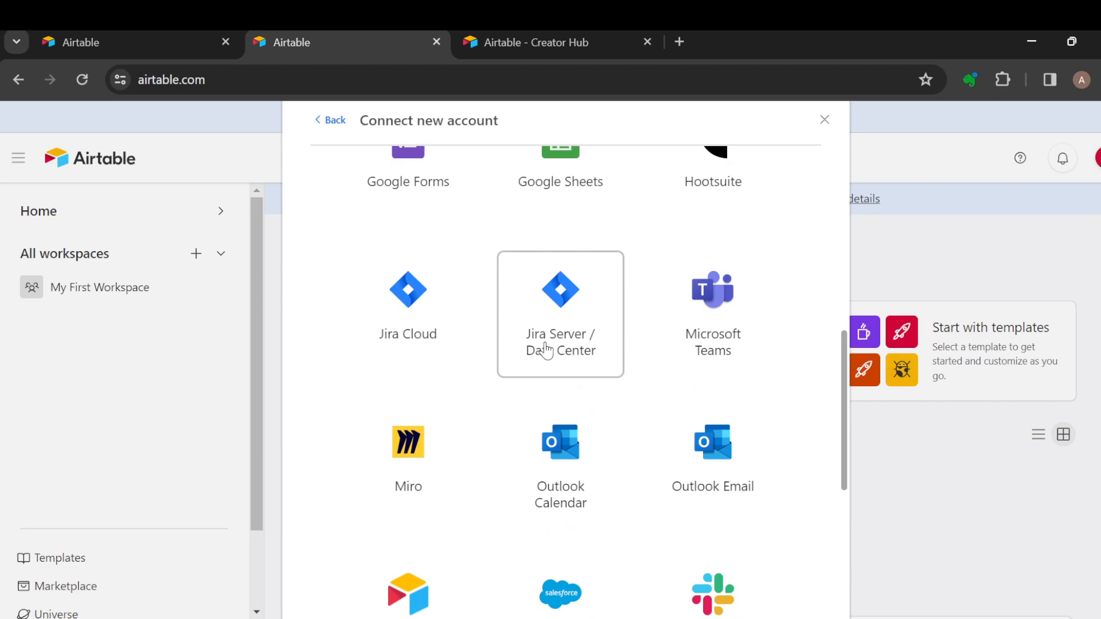
{"action": "scroll", "coordinate": [545, 349], "scroll_direction": "down", "scroll_amount": 2}
{"action": "scroll", "coordinate": [604, 402], "scroll_direction": "down", "scroll_amount": 2}
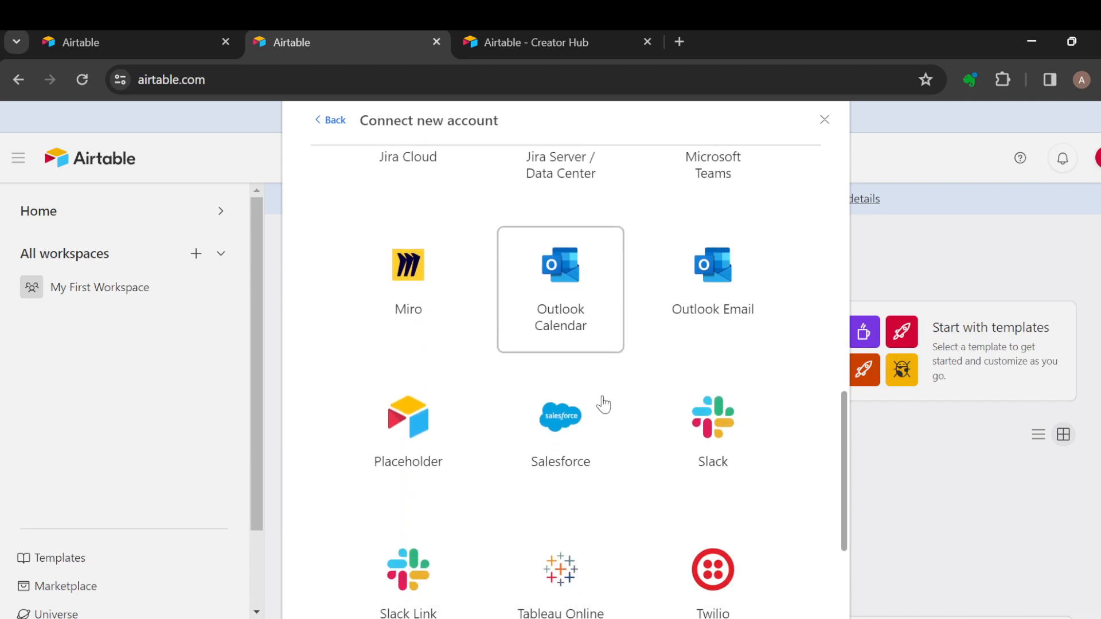
{"action": "scroll", "coordinate": [604, 405], "scroll_direction": "down", "scroll_amount": 2}
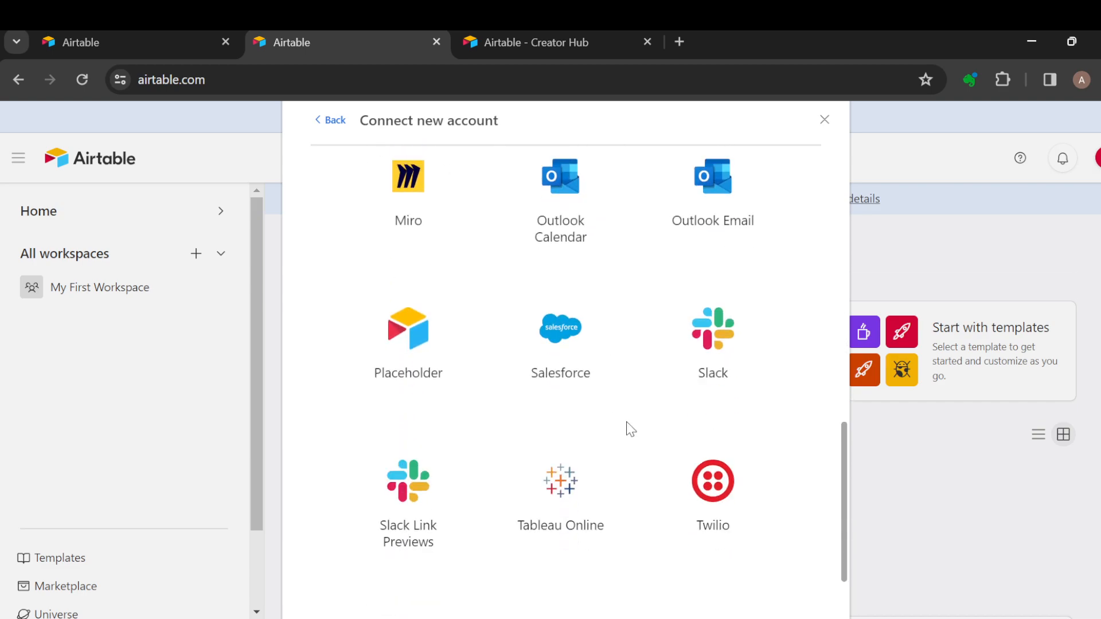
{"action": "scroll", "coordinate": [630, 453], "scroll_direction": "down", "scroll_amount": 2}
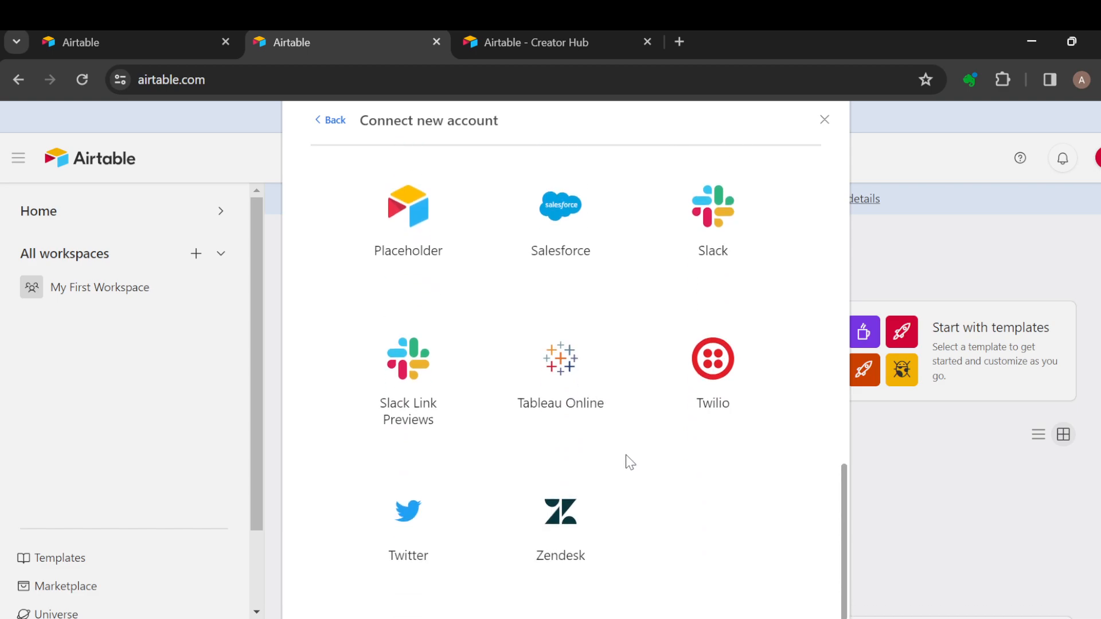
{"action": "scroll", "coordinate": [630, 462], "scroll_direction": "up", "scroll_amount": 12}
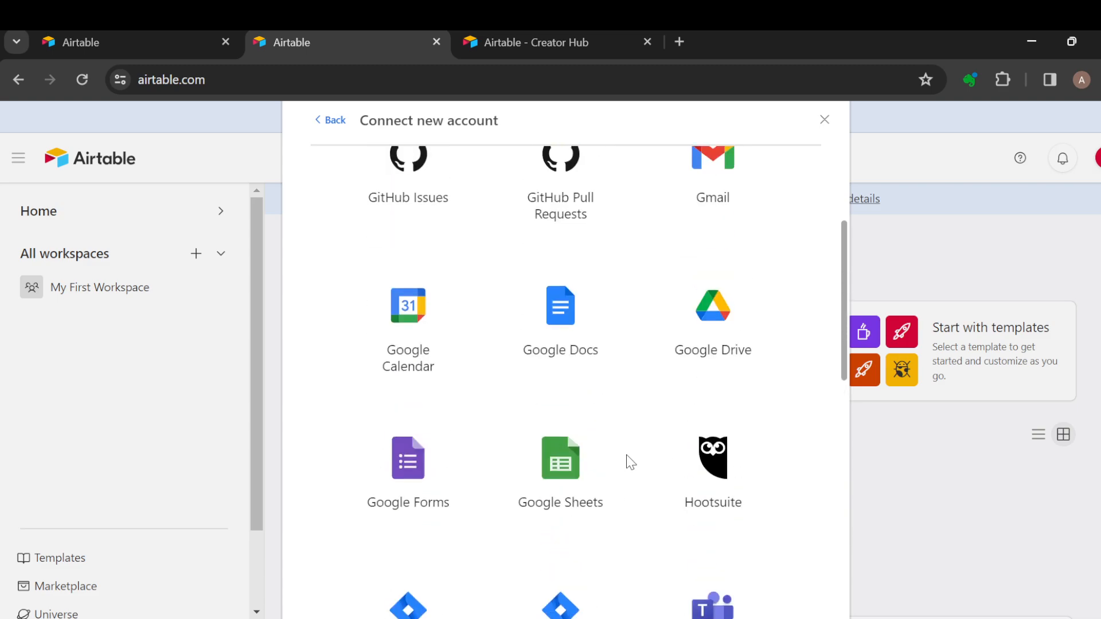
{"action": "scroll", "coordinate": [631, 462], "scroll_direction": "up", "scroll_amount": 4}
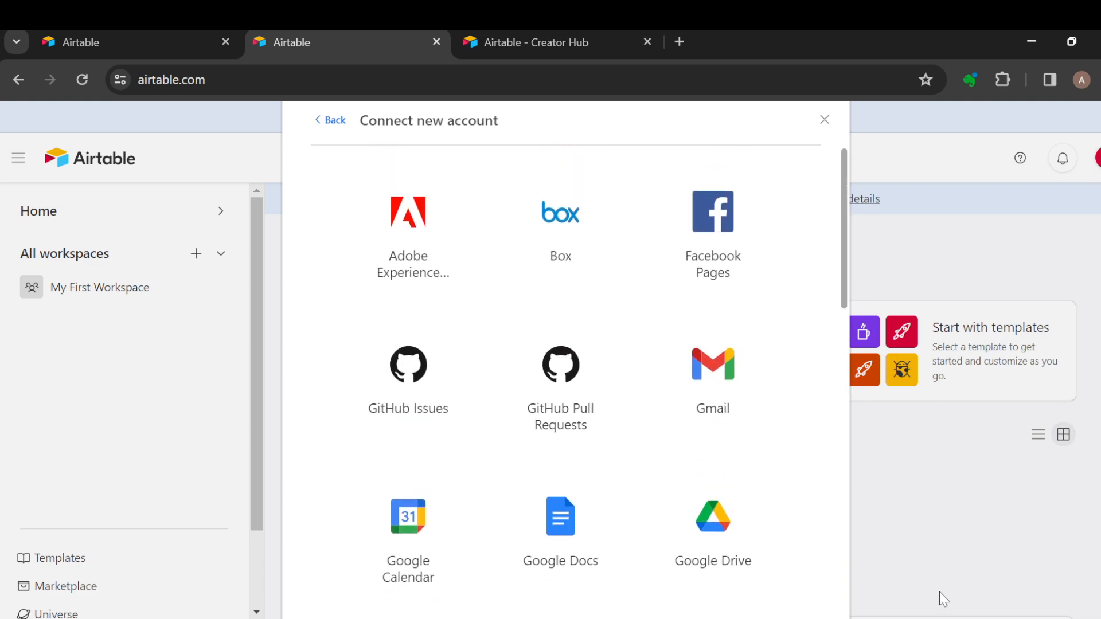
{"action": "left_click", "coordinate": [879, 502]}
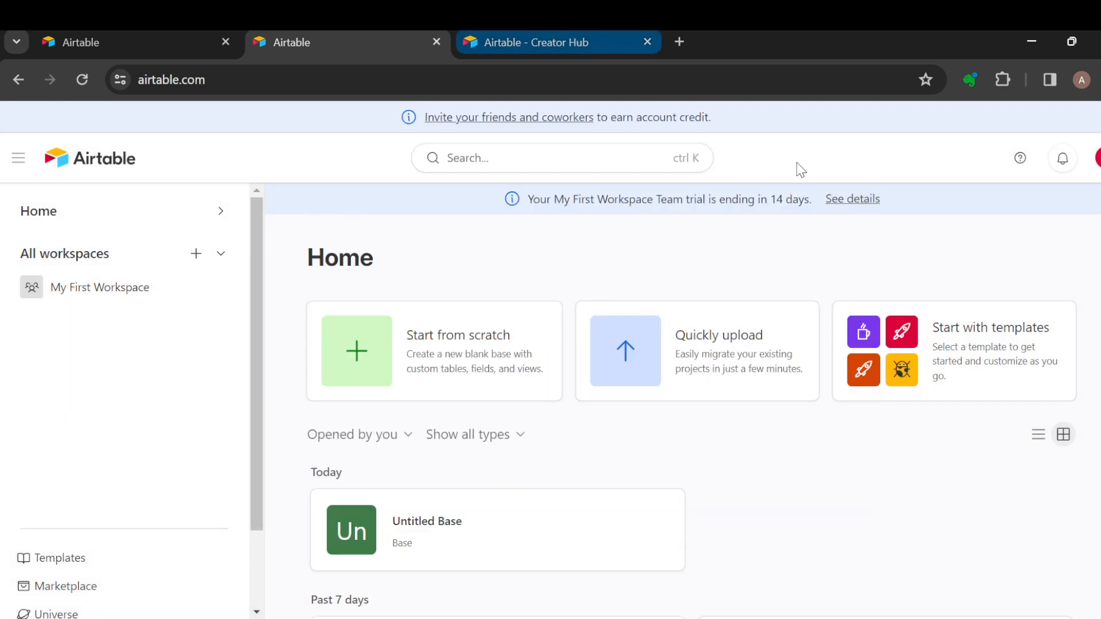
- Search Google for Zapier in a new browser tab
{"action": "left_click", "coordinate": [678, 40]}
{"action": "left_click", "coordinate": [591, 406]}
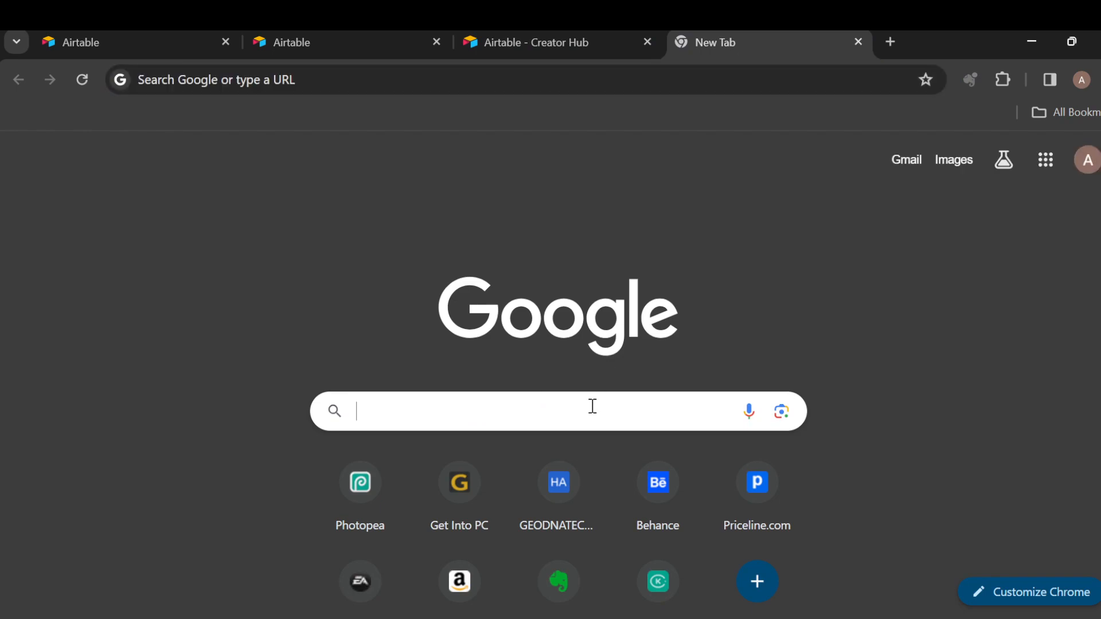
{"action": "type", "text": "zapier"}
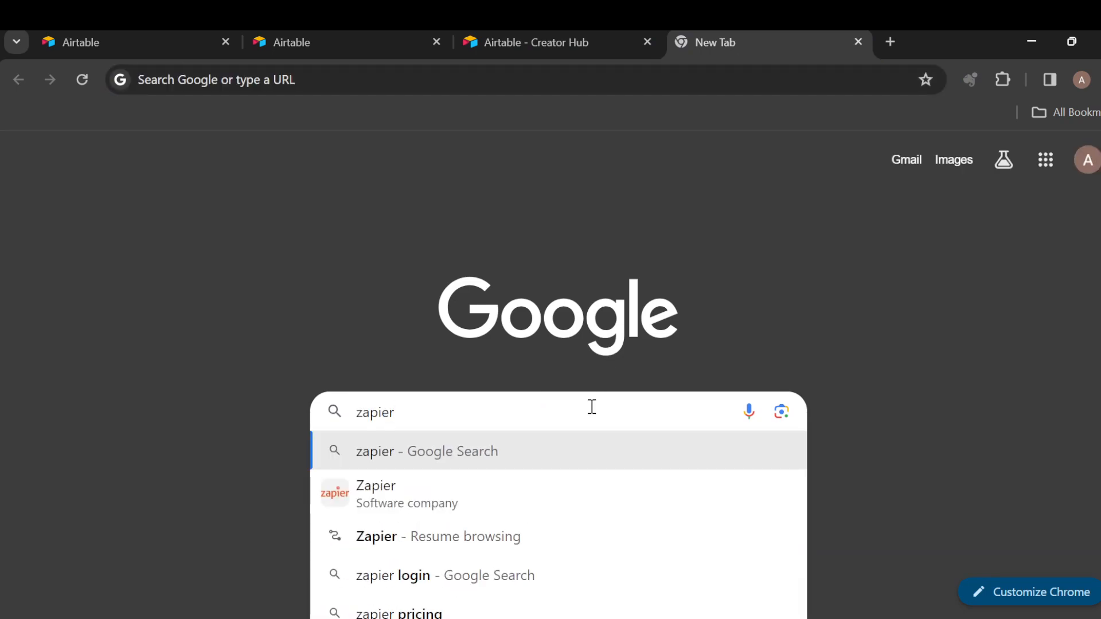
{"action": "left_click", "coordinate": [538, 494]}
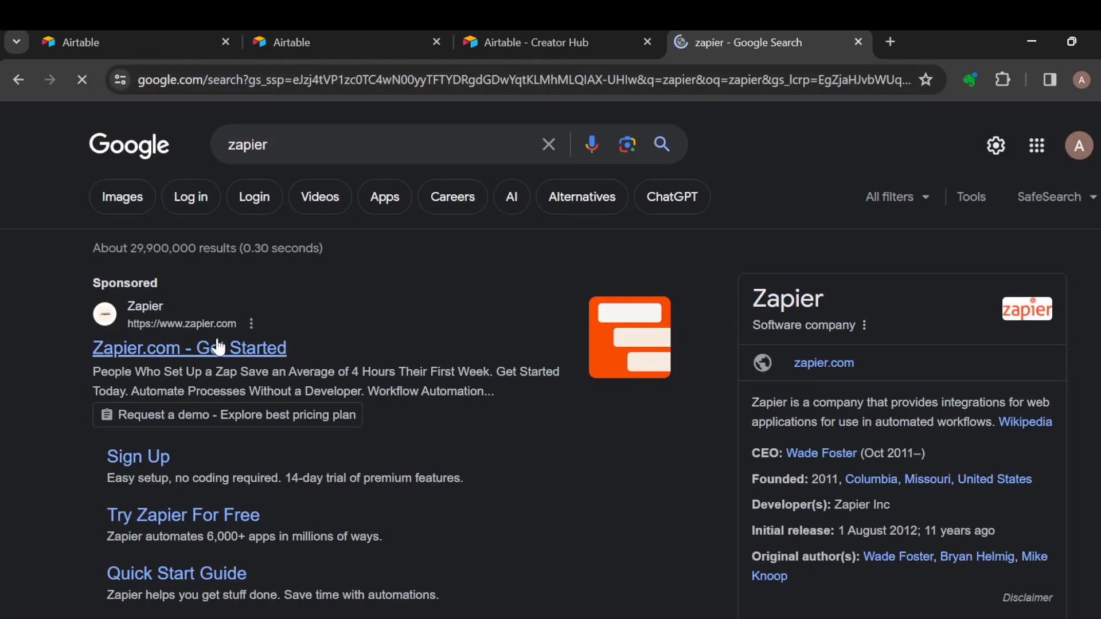
- Open the sponsored Zapier.com result and sign up for Zapier with the suggested Google account
{"action": "left_click", "coordinate": [221, 349]}
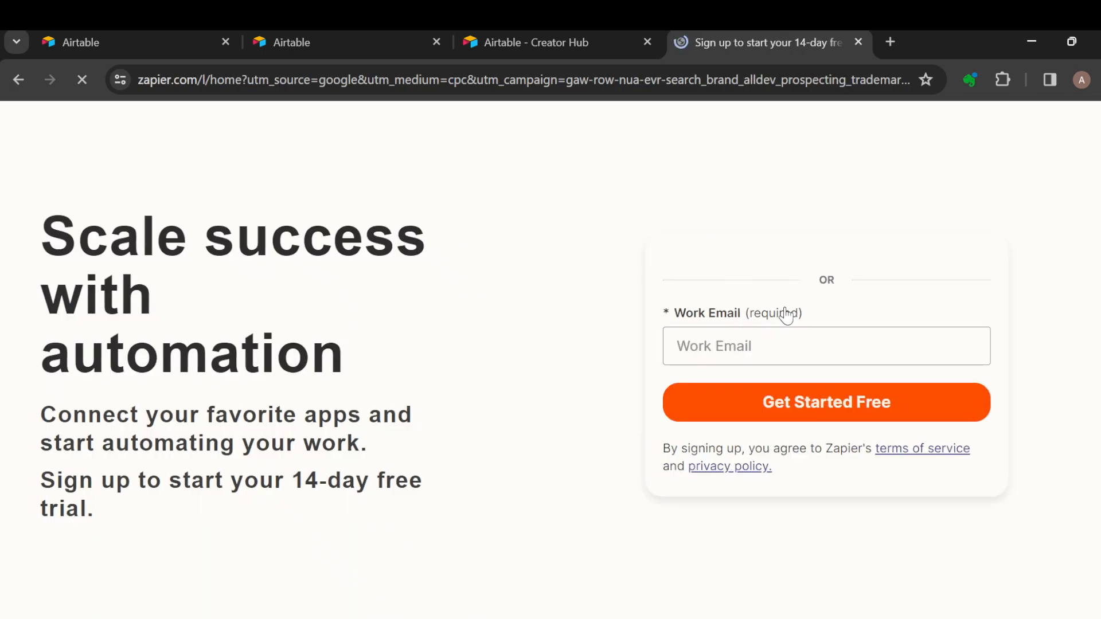
{"action": "left_click", "coordinate": [802, 401]}
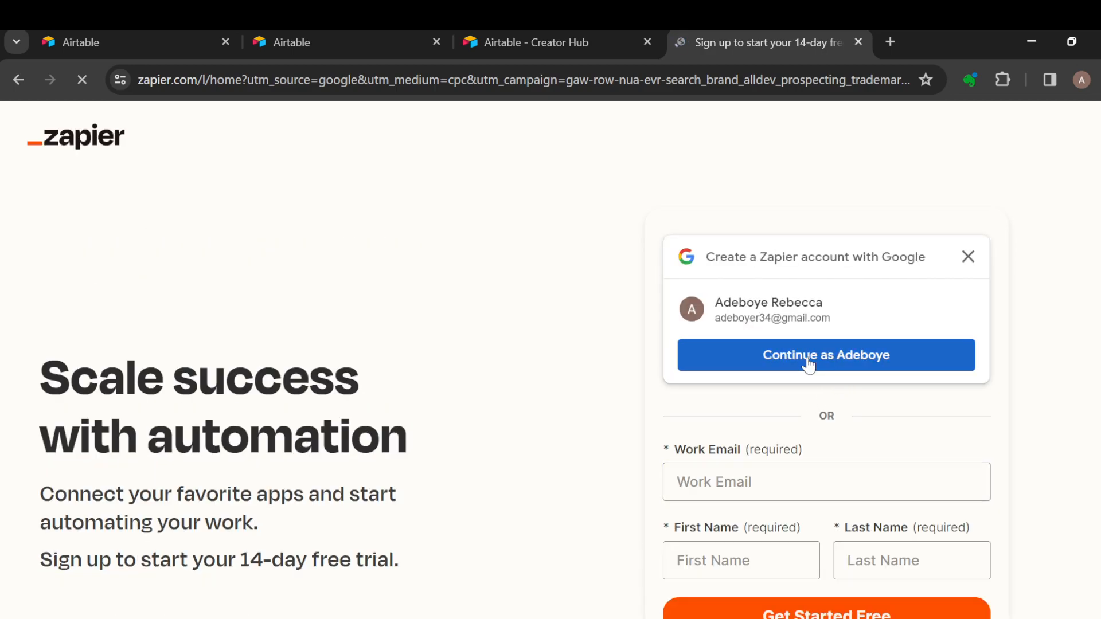
{"action": "left_click", "coordinate": [808, 359]}
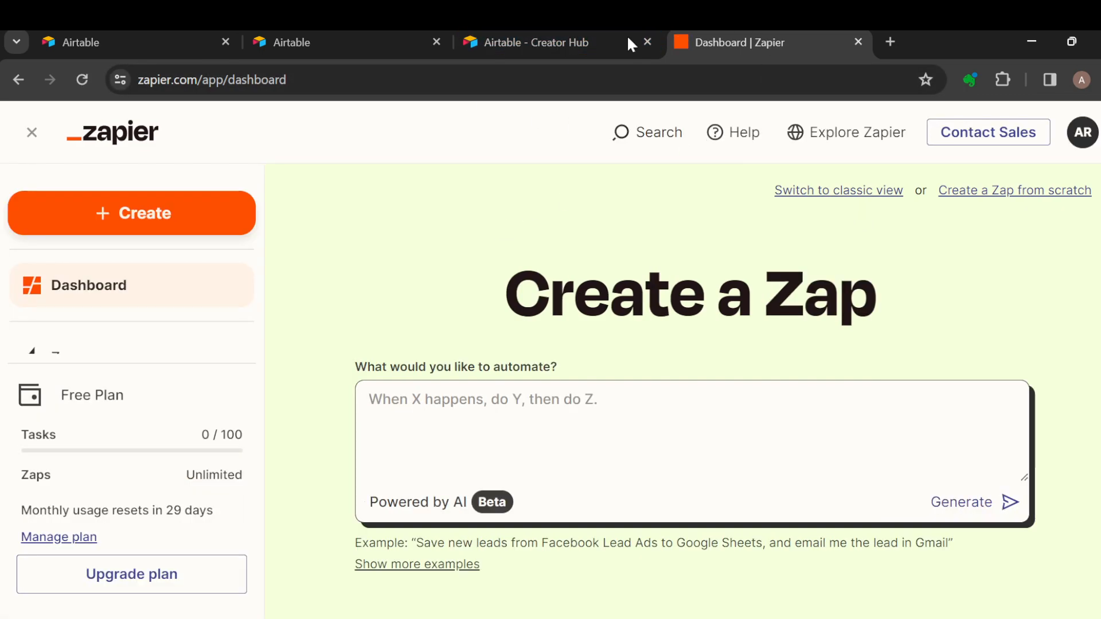
- Create a new Zap and set Airtable as its trigger app
{"action": "left_click", "coordinate": [195, 212]}
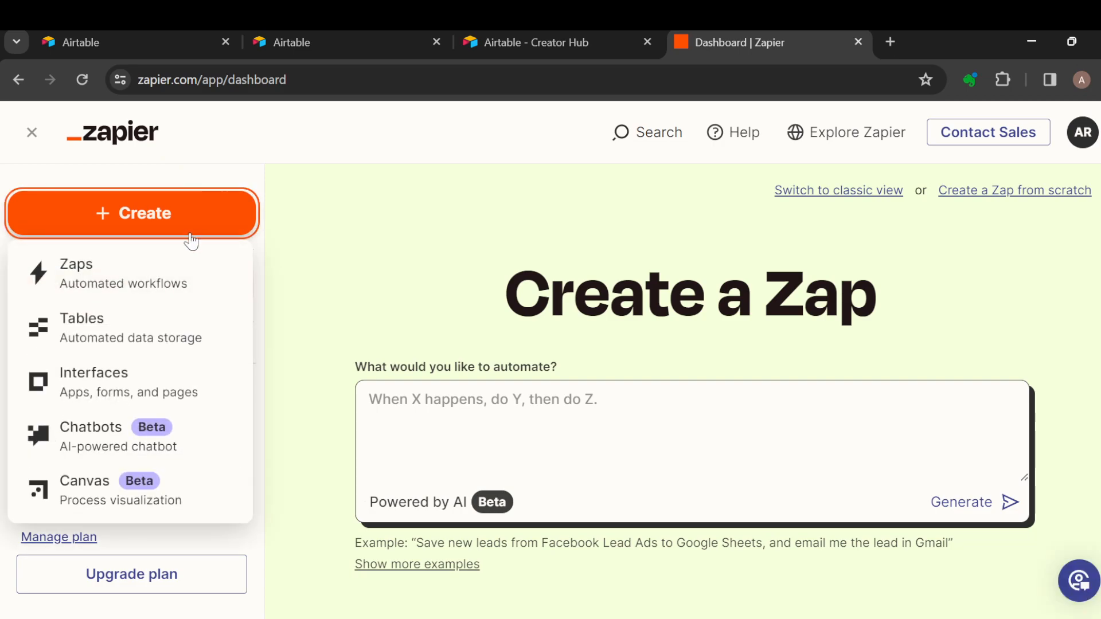
{"action": "left_click", "coordinate": [121, 278]}
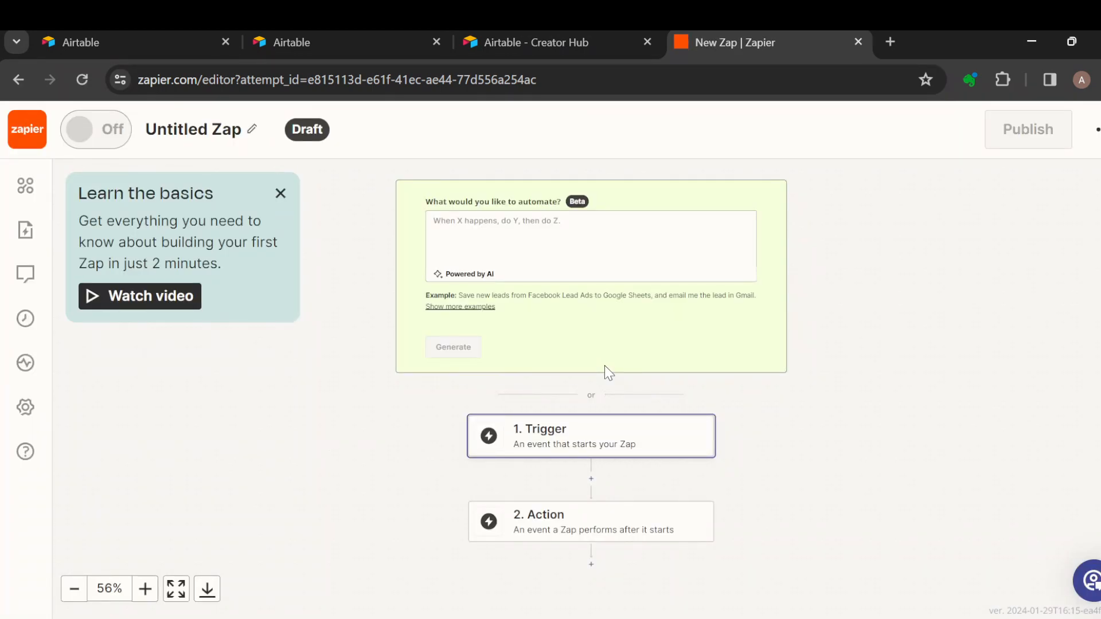
{"action": "left_click", "coordinate": [606, 443]}
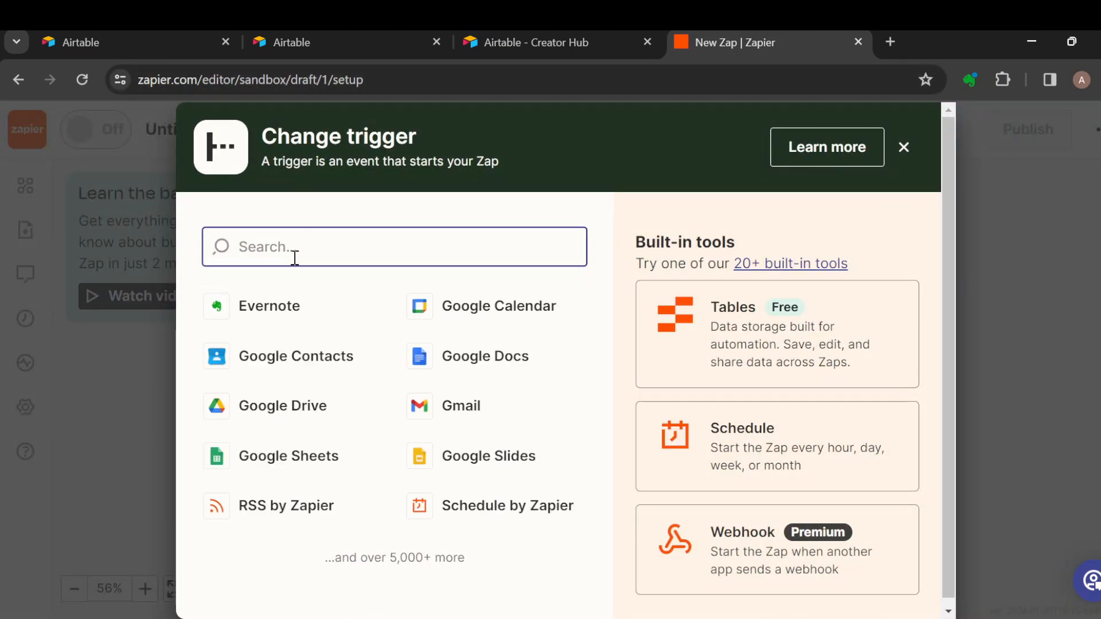
{"action": "type", "text": "airta"}
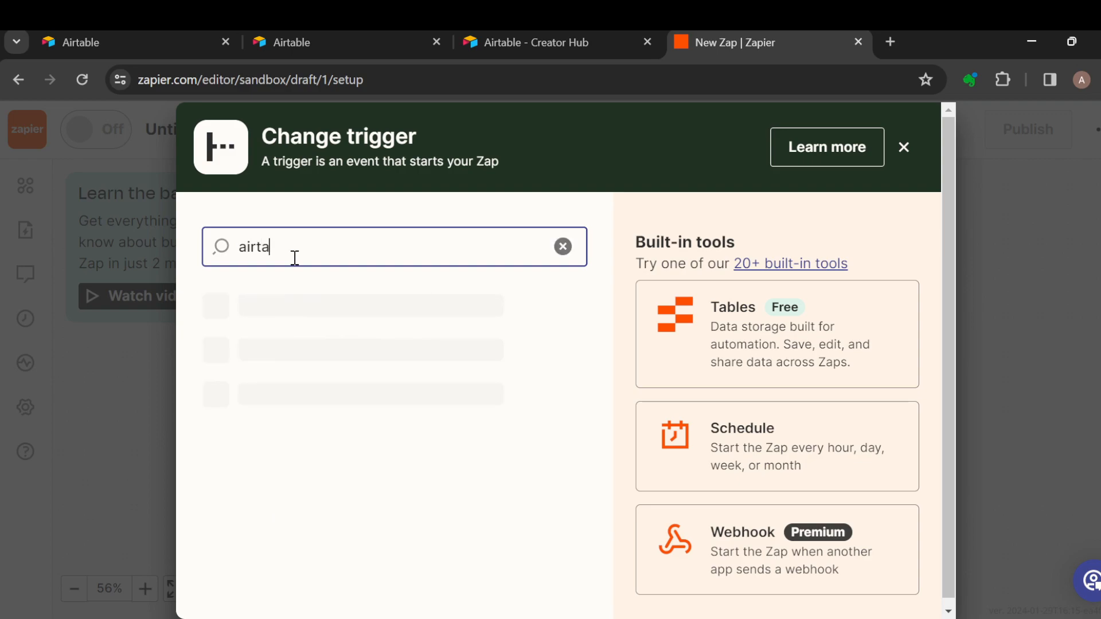
{"action": "type", "text": "ble"}
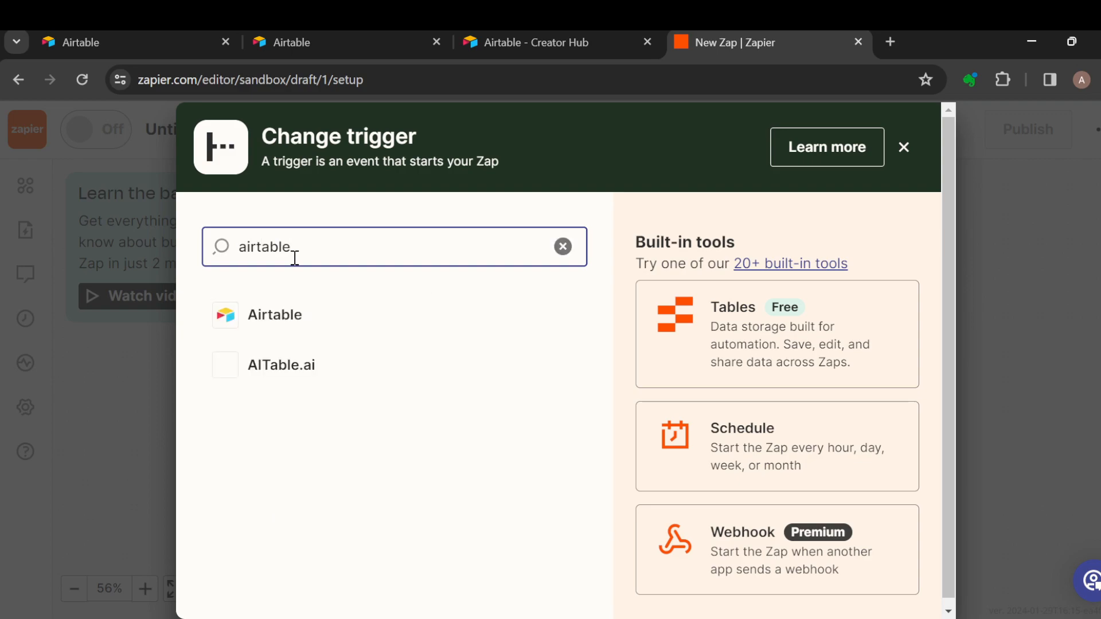
{"action": "left_click", "coordinate": [295, 313]}
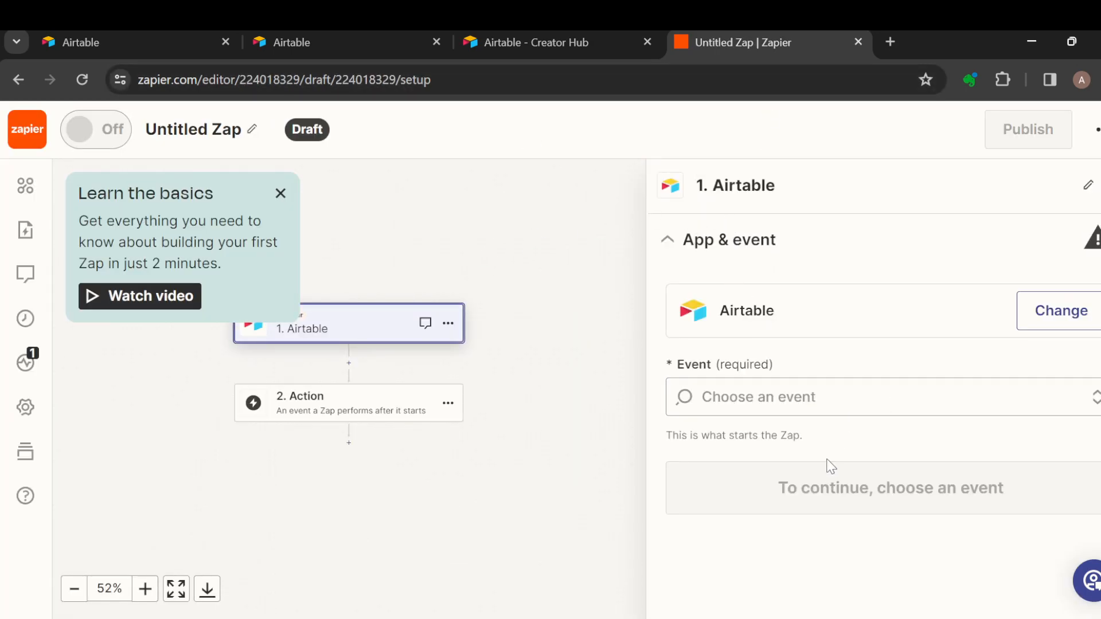
- Set the trigger event to New or Updated Record and connect the Airtable account to the Zap
{"action": "left_click", "coordinate": [883, 397]}
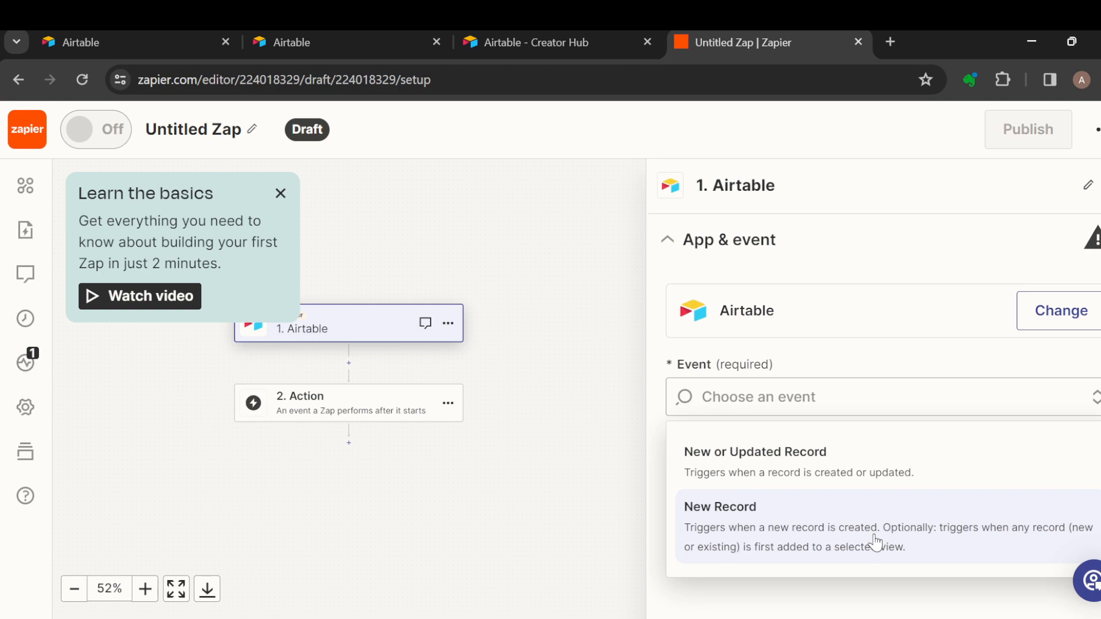
{"action": "left_click", "coordinate": [879, 456]}
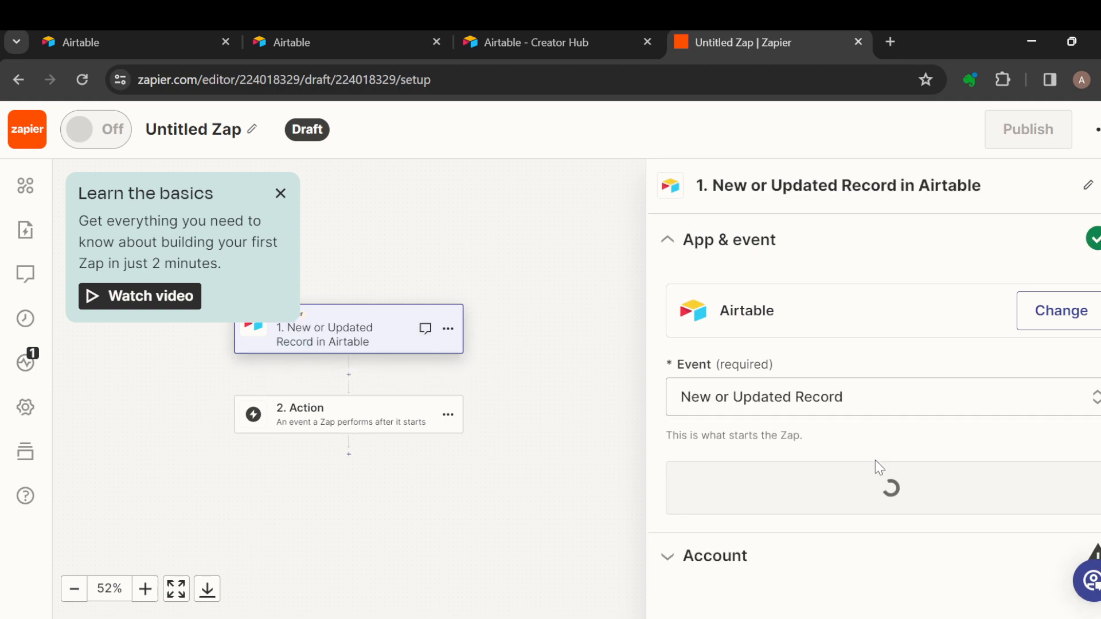
{"action": "left_click", "coordinate": [881, 484]}
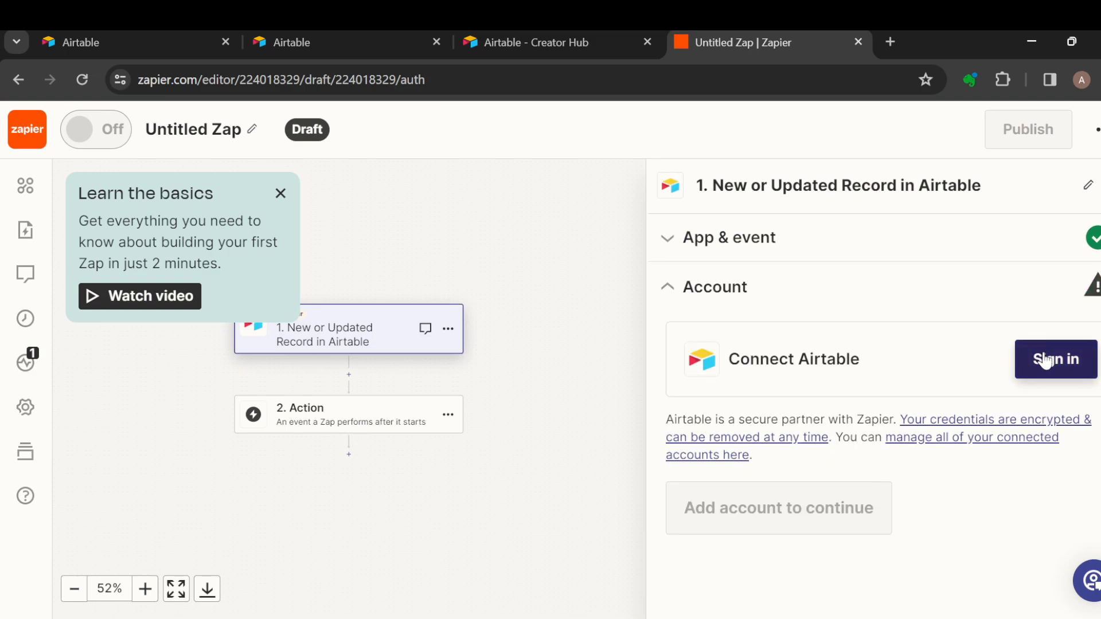
{"action": "left_click", "coordinate": [1045, 362]}
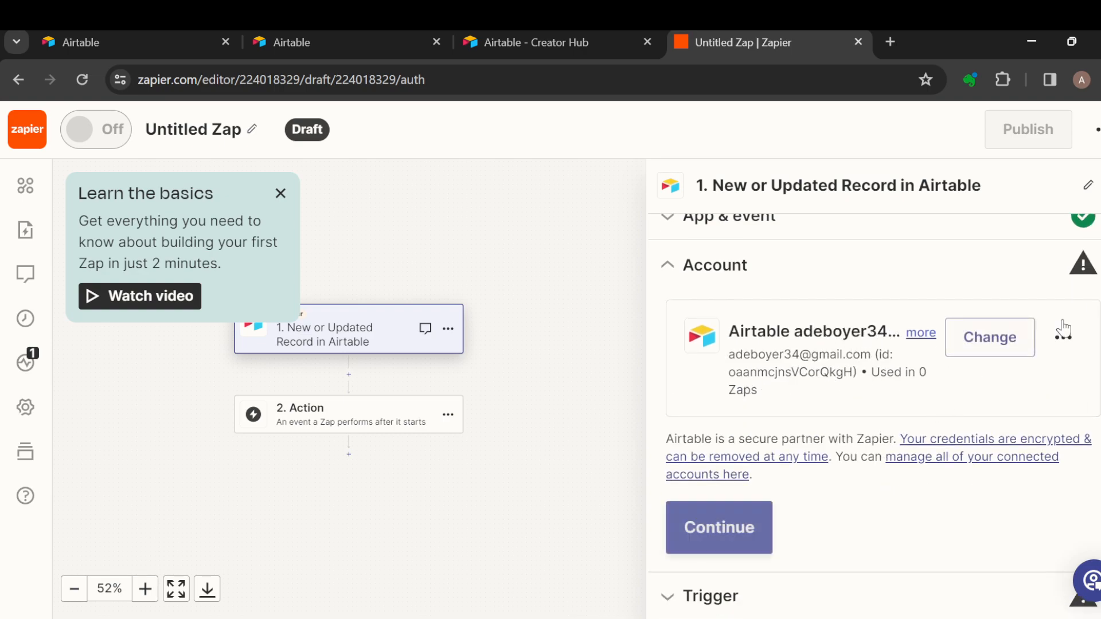
{"action": "left_click", "coordinate": [710, 526]}
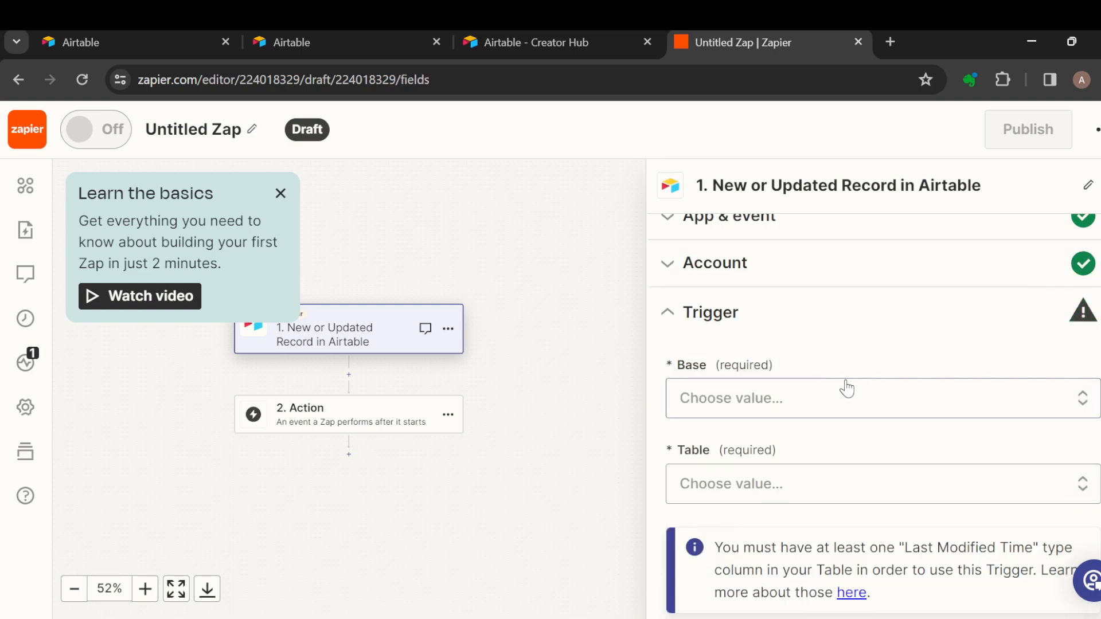
- Choose Untitled Base as the base for the Airtable trigger
{"action": "left_click", "coordinate": [976, 415]}
{"action": "scroll", "coordinate": [935, 492], "scroll_direction": "down", "scroll_amount": 3}
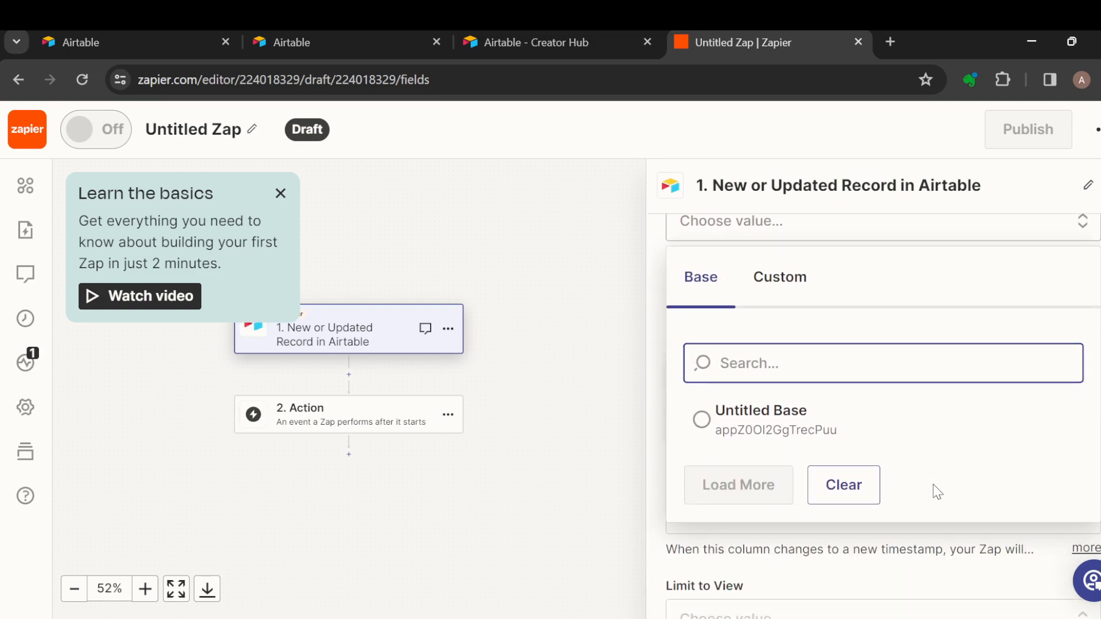
{"action": "left_click", "coordinate": [717, 428]}
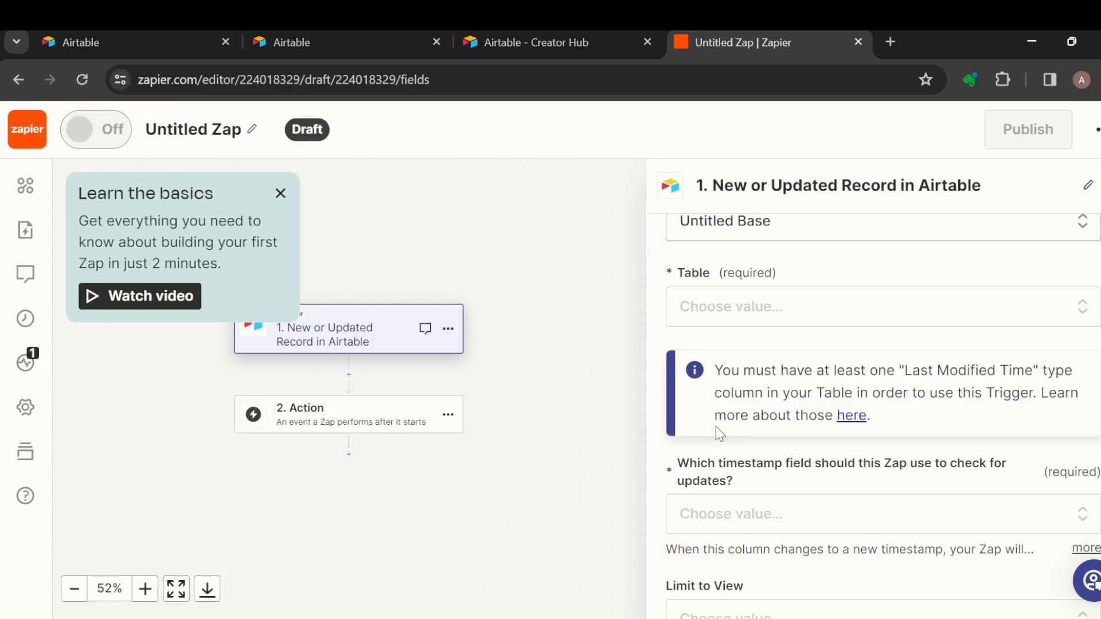
- Choose Table 1 as the table for the Airtable trigger
{"action": "left_click", "coordinate": [1082, 314]}
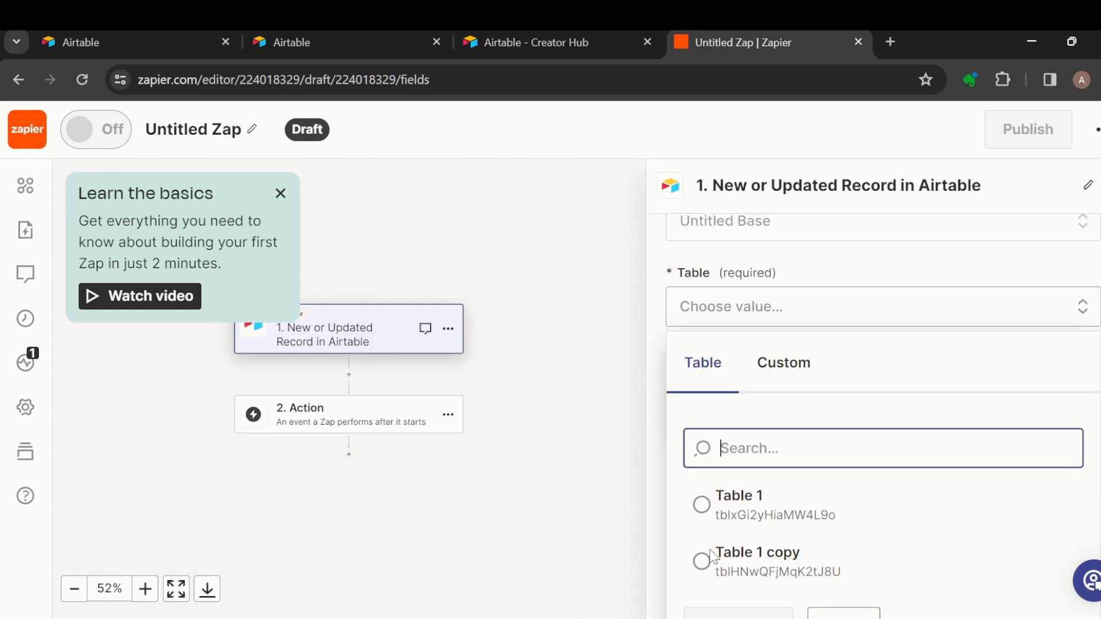
{"action": "left_click", "coordinate": [828, 509]}
{"action": "scroll", "coordinate": [847, 386], "scroll_direction": "down", "scroll_amount": 3}
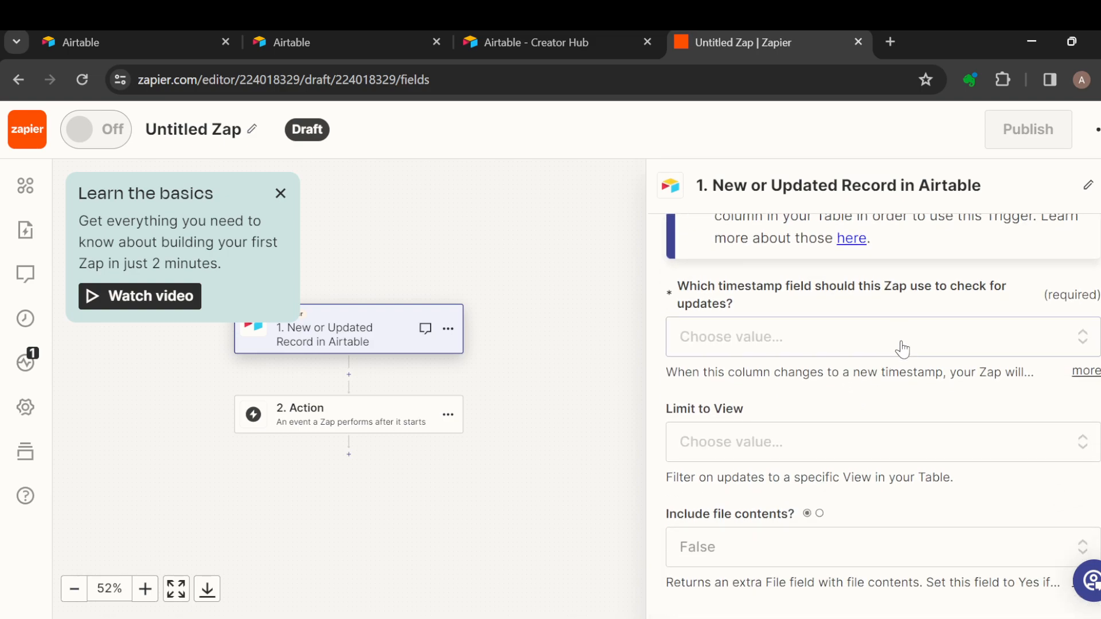
- Examine the available choices for the timestamp field the Zap should use to check for updates
{"action": "left_click", "coordinate": [902, 350]}
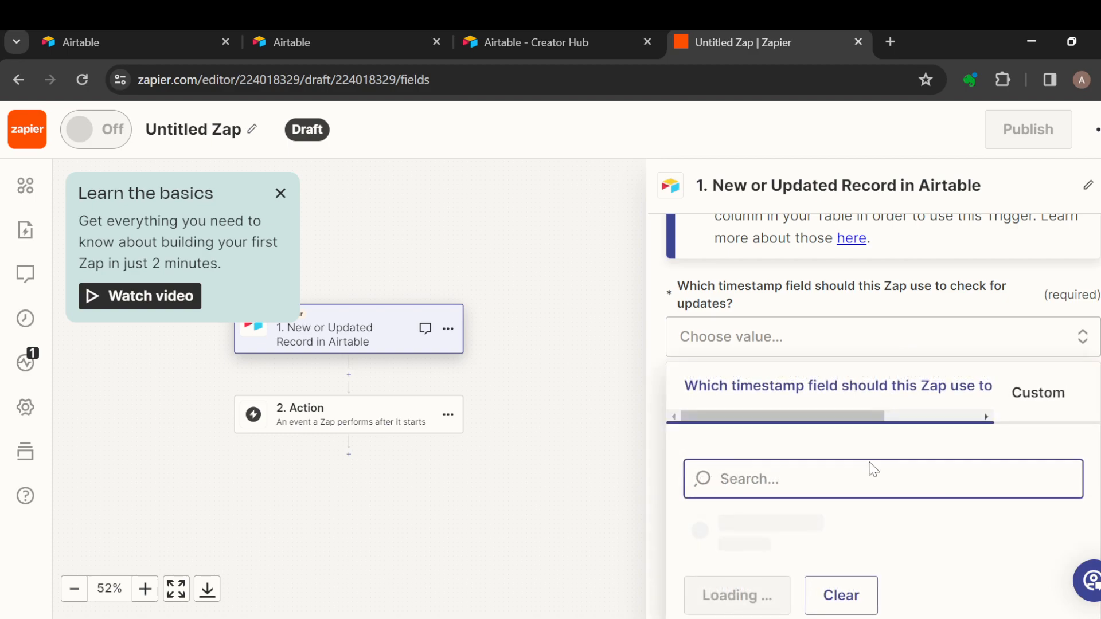
{"action": "scroll", "coordinate": [865, 474], "scroll_direction": "down", "scroll_amount": 2}
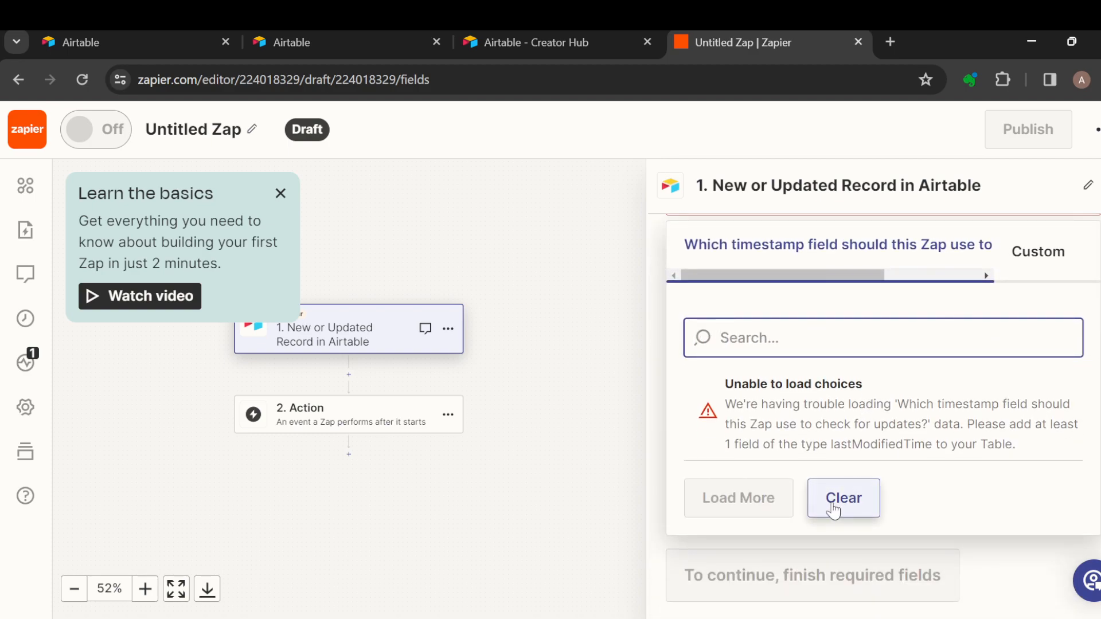
{"action": "scroll", "coordinate": [825, 423], "scroll_direction": "up", "scroll_amount": 1}
{"action": "scroll", "coordinate": [951, 453], "scroll_direction": "down", "scroll_amount": 1}
{"action": "scroll", "coordinate": [951, 453], "scroll_direction": "up", "scroll_amount": 2}
{"action": "scroll", "coordinate": [951, 453], "scroll_direction": "down", "scroll_amount": 2}
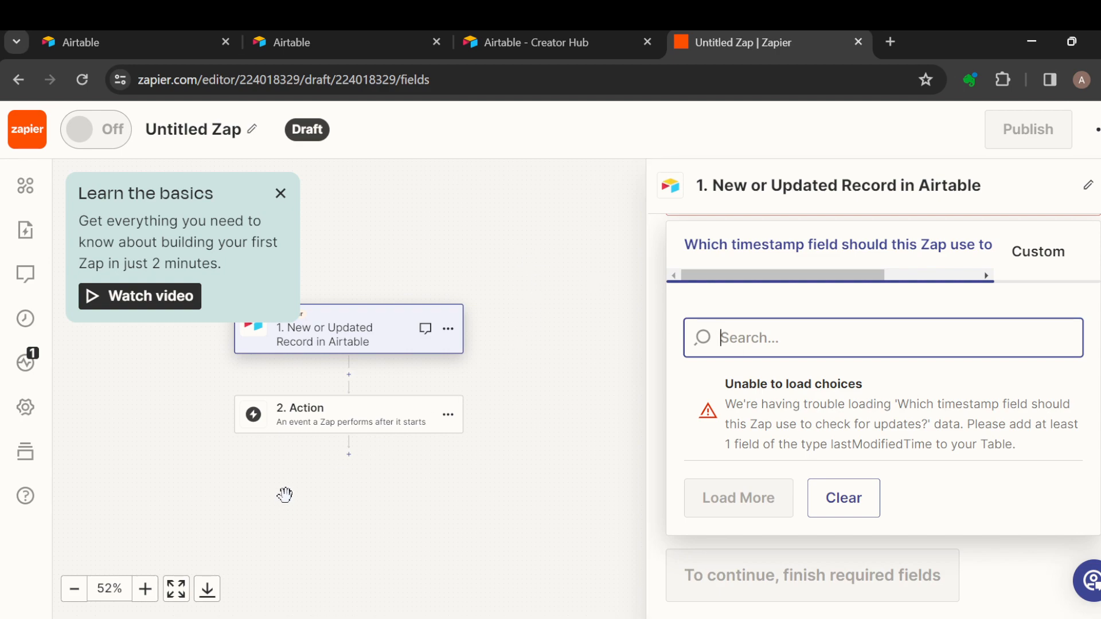
- Open the app selection for the Zap's second step, the action
{"action": "left_click", "coordinate": [312, 427]}
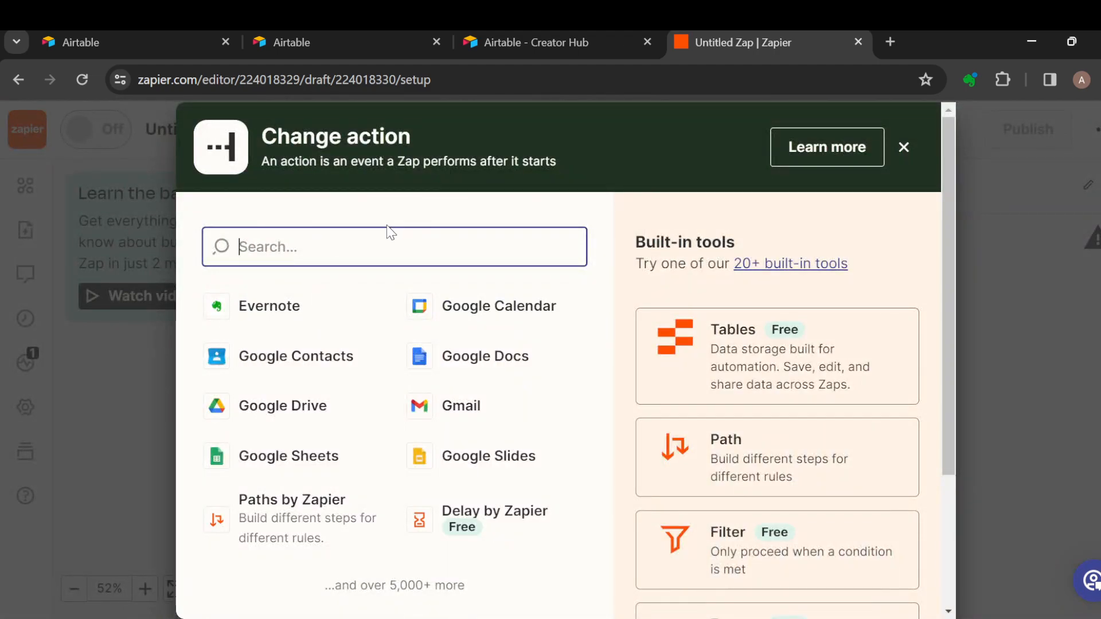
{"action": "type", "text": "n"}
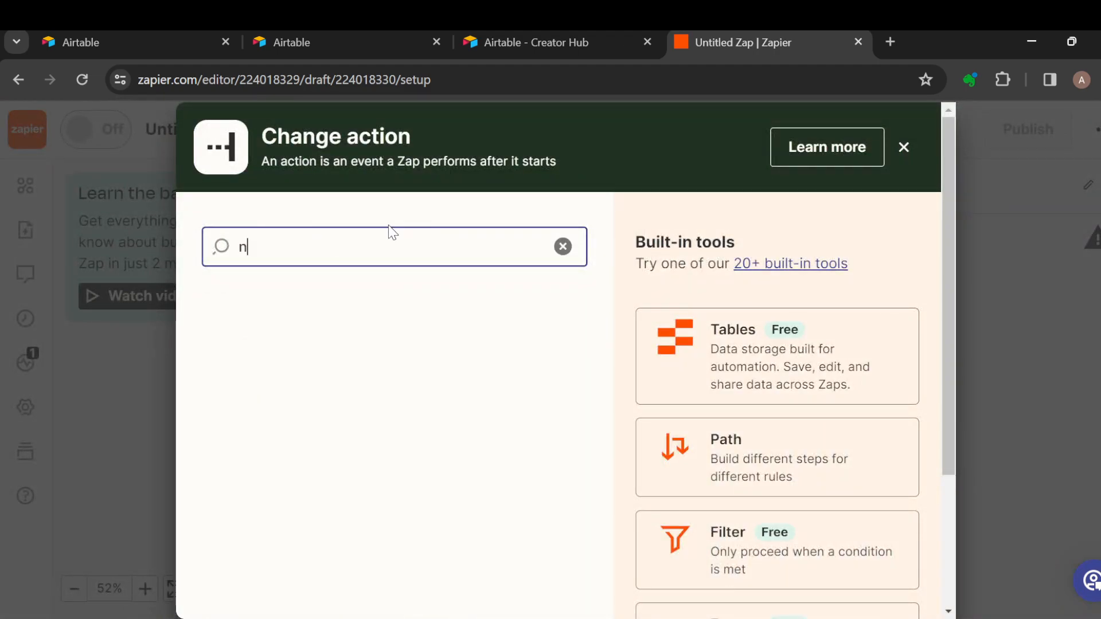
{"action": "type", "text": "otio n"}
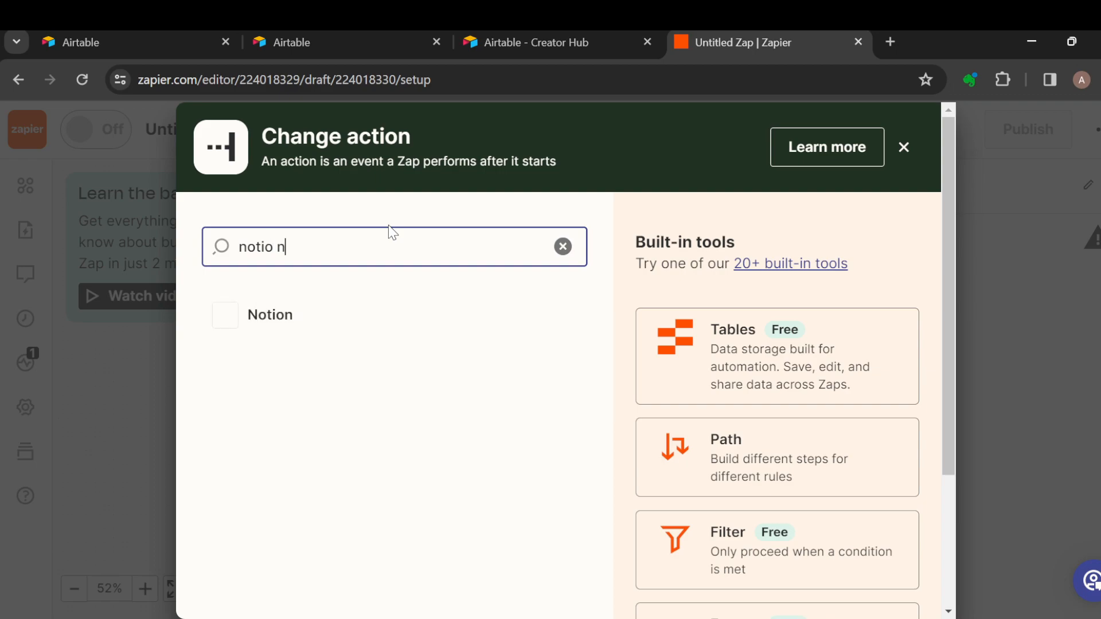
{"action": "key", "text": "BackSpace"}
{"action": "key", "text": "BackSpace"}
{"action": "key", "text": "BackSpace"}
{"action": "key", "text": "BackSpace"}
{"action": "key", "text": "BackSpace"}
{"action": "key", "text": "BackSpace"}
{"action": "key", "text": "BackSpace"}
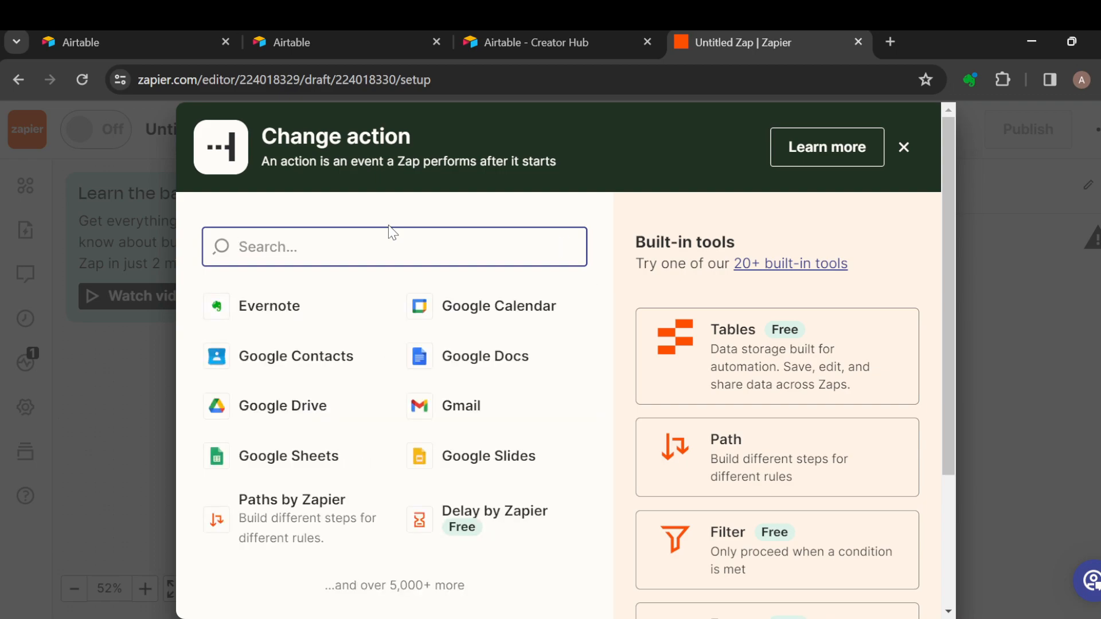
- Search the action apps for ASANA and set Asana as the Zap's action app
{"action": "type", "text": "ASANA"}
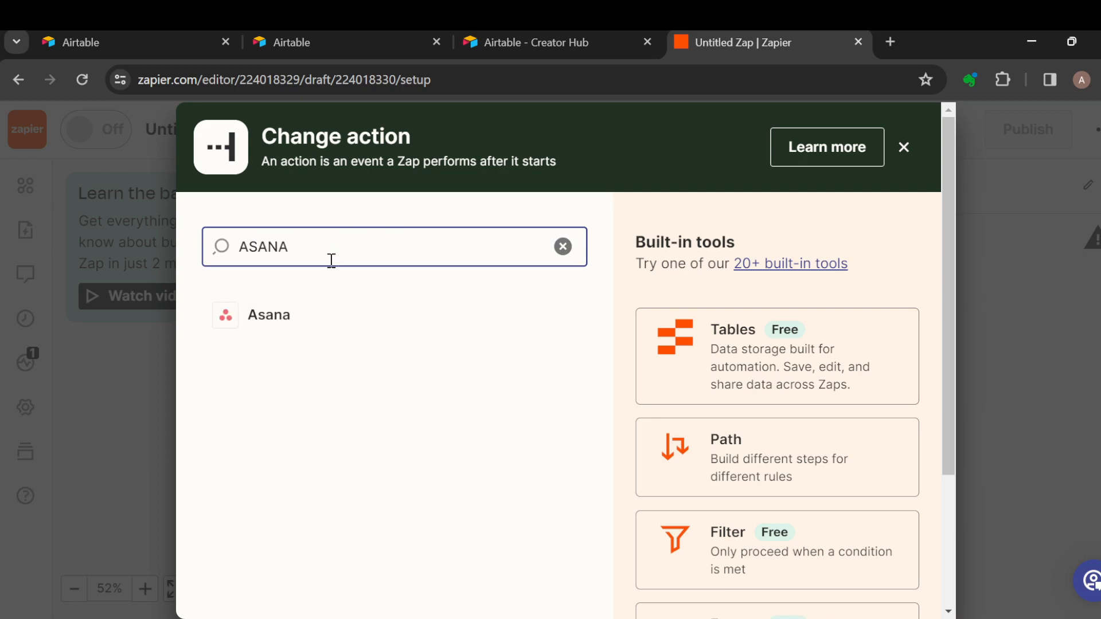
{"action": "left_click", "coordinate": [298, 328]}
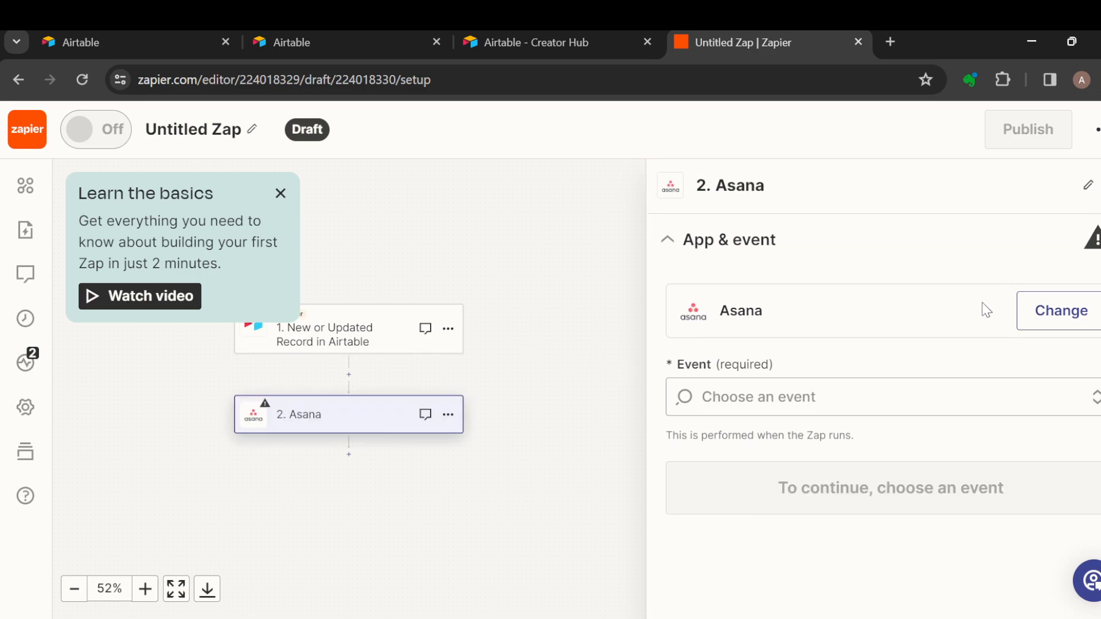
- Set the Asana action's event to Custom Actions (Beta) and continue to the account connection
{"action": "left_click", "coordinate": [898, 396]}
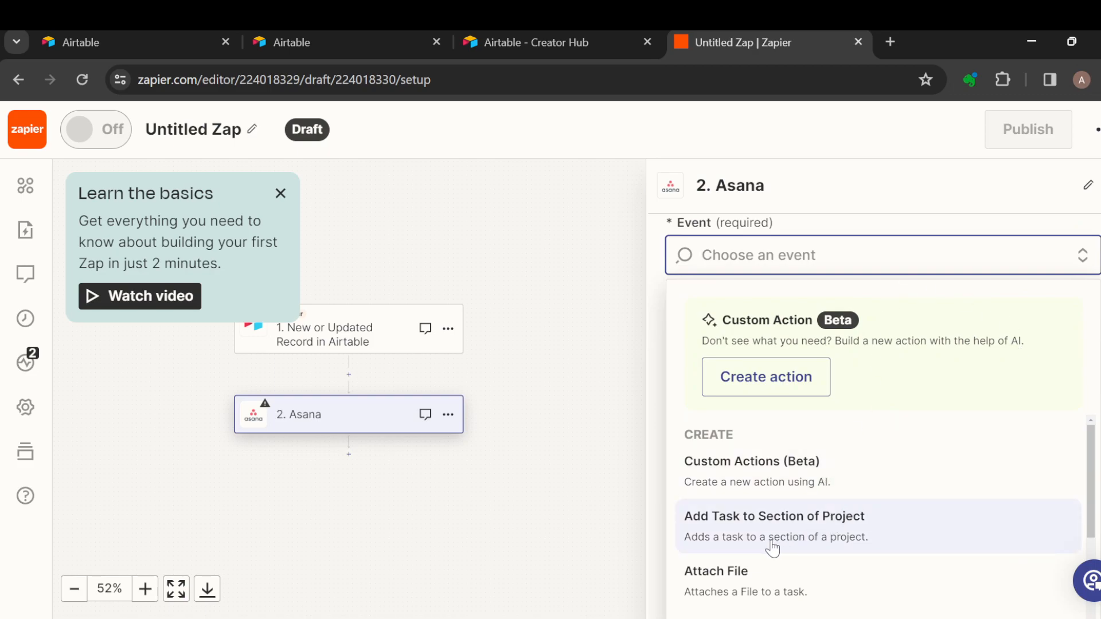
{"action": "scroll", "coordinate": [841, 555], "scroll_direction": "down", "scroll_amount": 3}
{"action": "scroll", "coordinate": [840, 555], "scroll_direction": "up", "scroll_amount": 3}
{"action": "scroll", "coordinate": [841, 554], "scroll_direction": "down", "scroll_amount": 10}
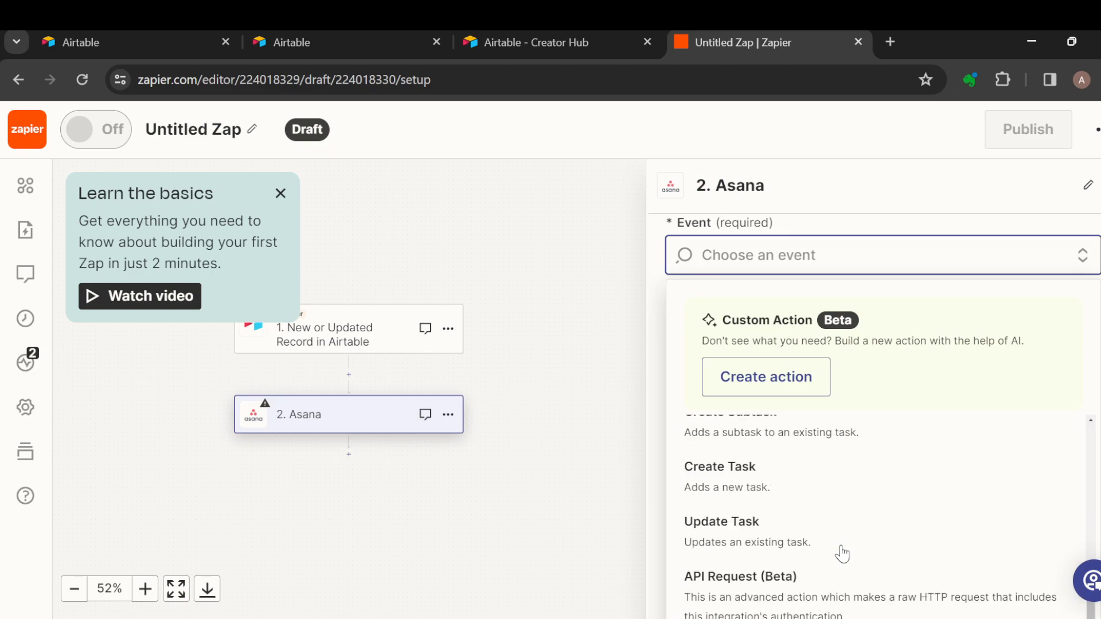
{"action": "scroll", "coordinate": [842, 554], "scroll_direction": "up", "scroll_amount": 8}
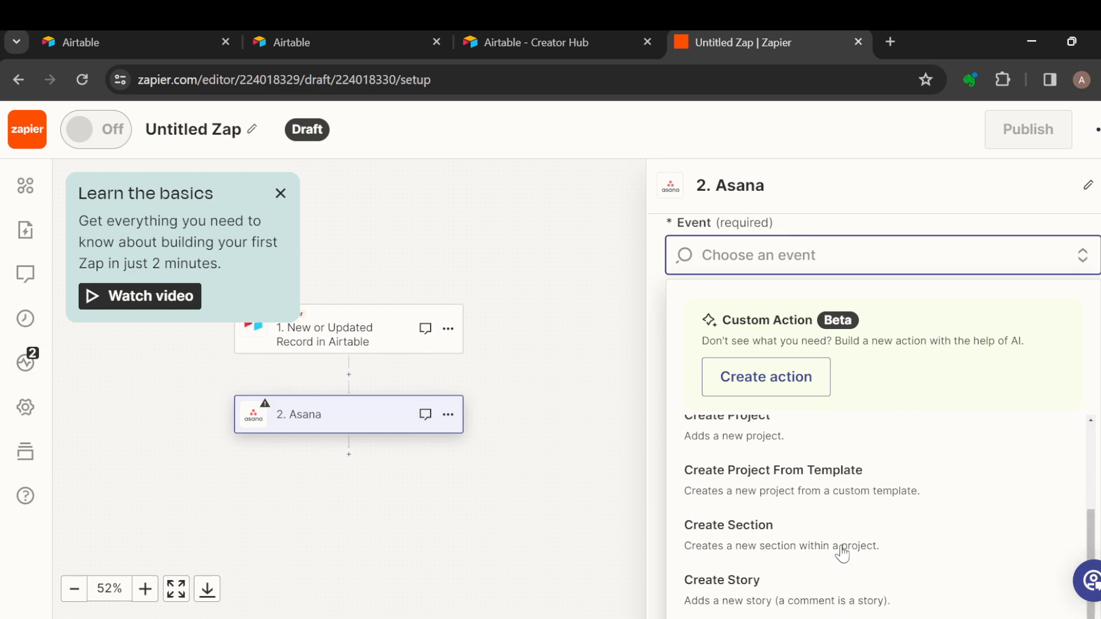
{"action": "scroll", "coordinate": [842, 554], "scroll_direction": "up", "scroll_amount": 2}
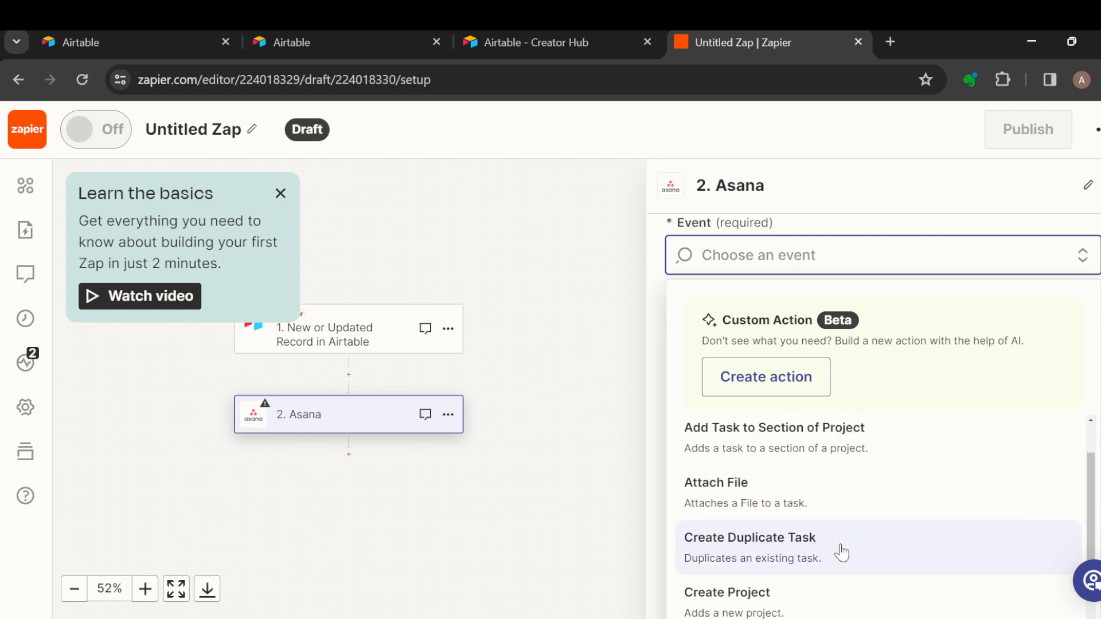
{"action": "left_click", "coordinate": [1011, 333]}
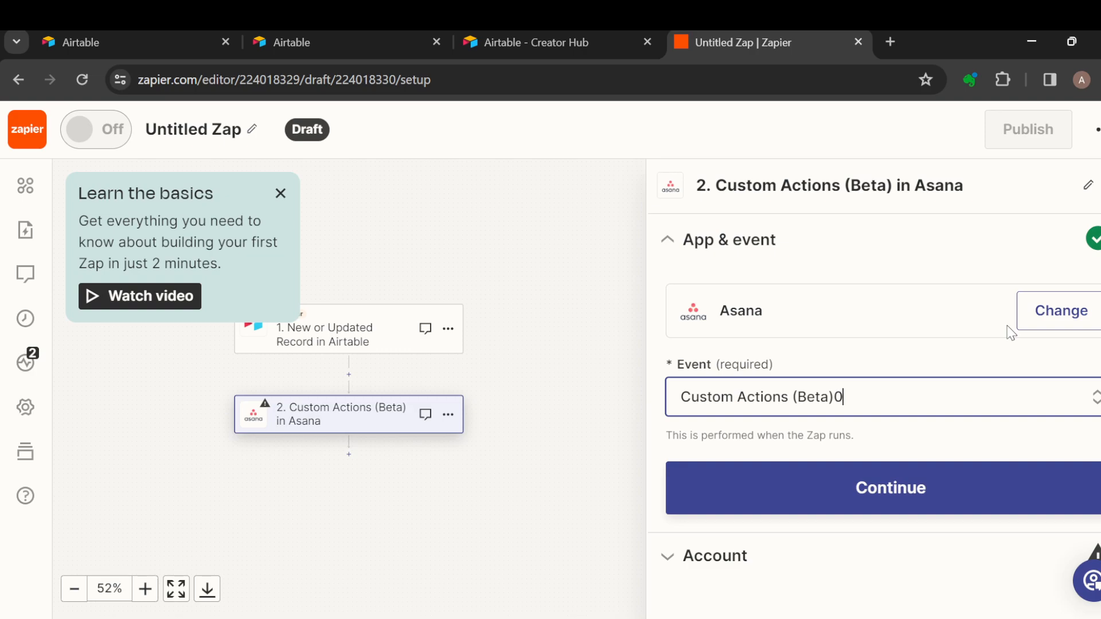
{"action": "key", "text": "BackSpace"}
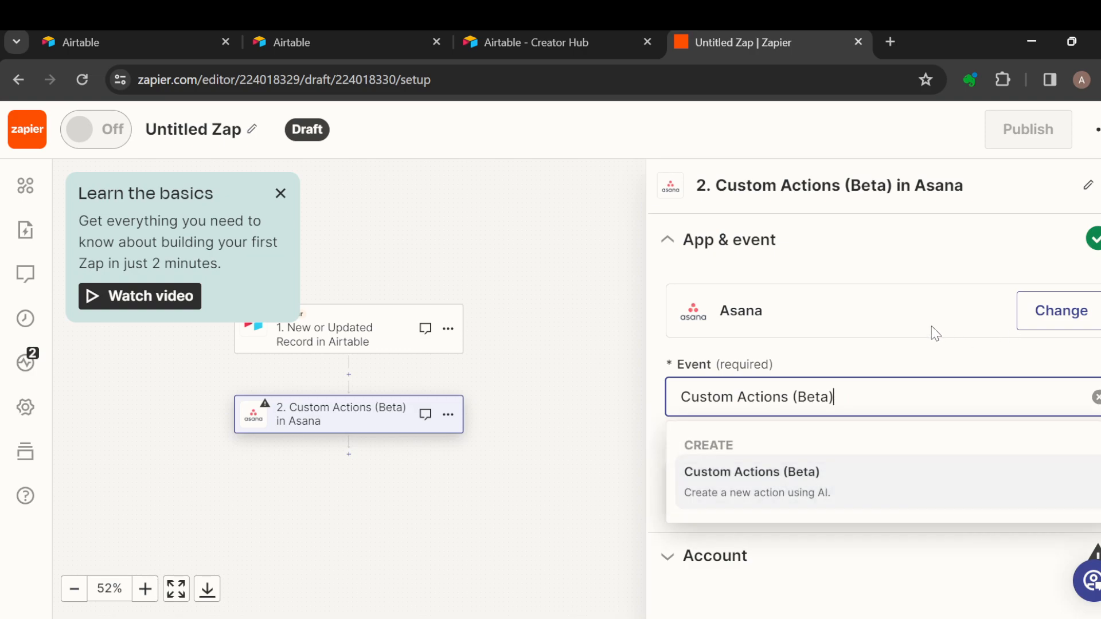
{"action": "left_click", "coordinate": [910, 489]}
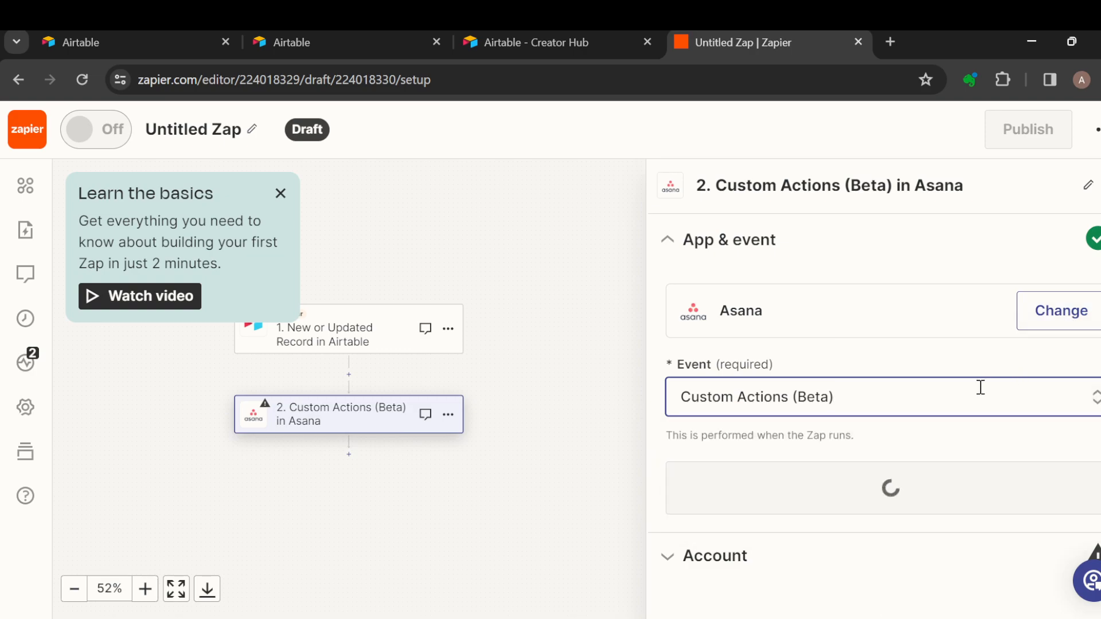
{"action": "left_click", "coordinate": [889, 475]}
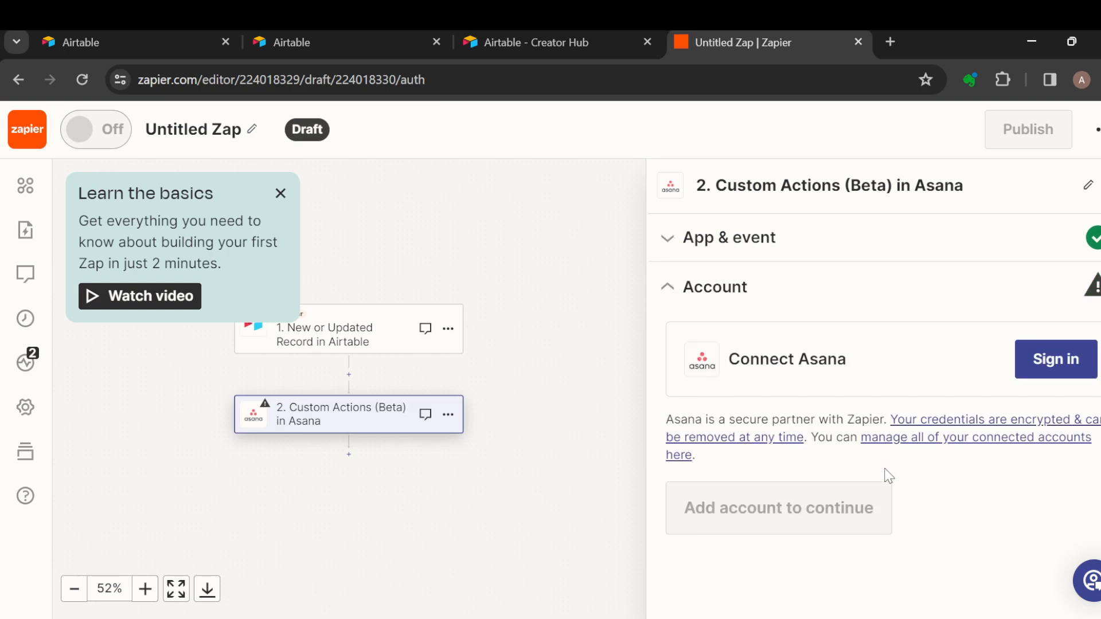